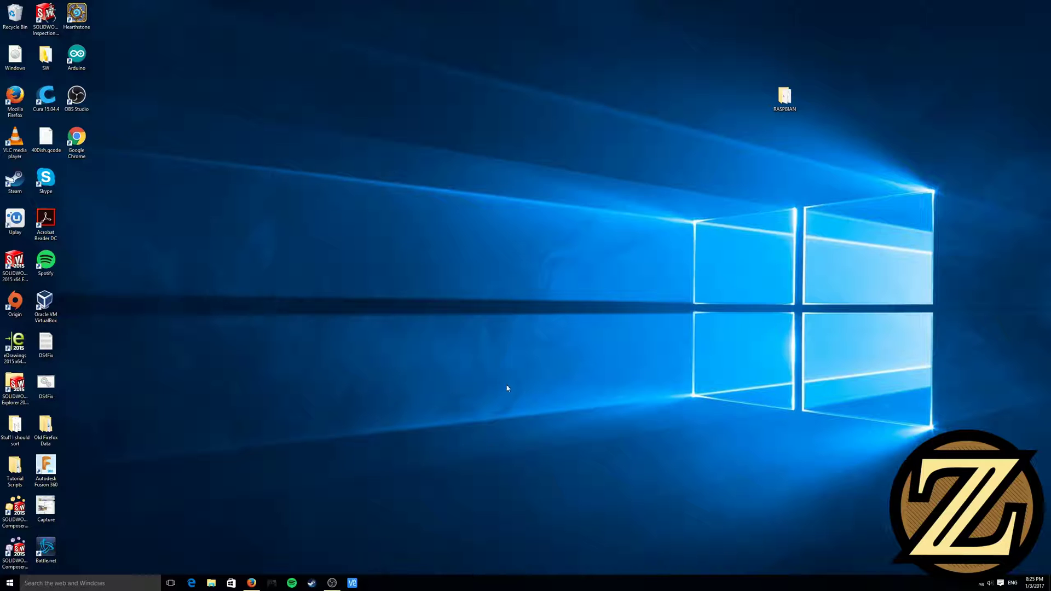
Launch PuTTY from the RASPBIAN folder, load the Bigger Font session and enter host raspberrypi.local
double_click(796, 96)
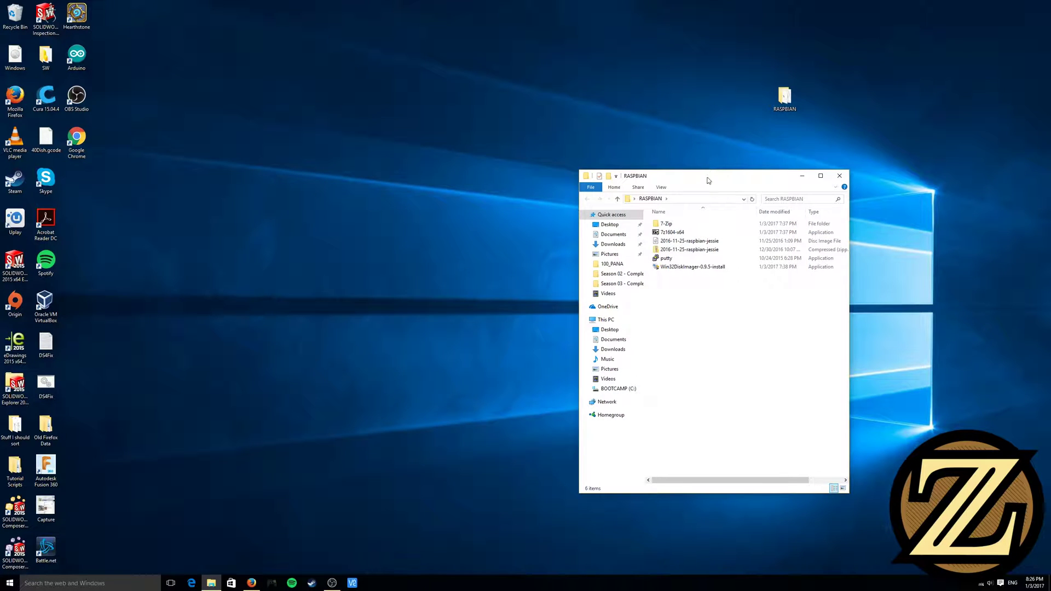
double_click(677, 259)
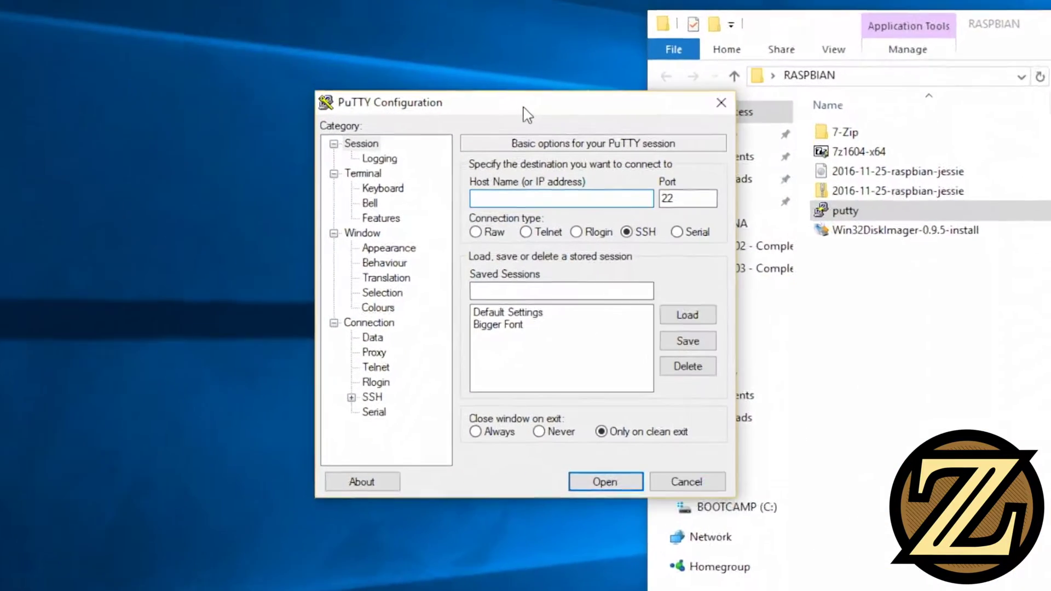
click(520, 324)
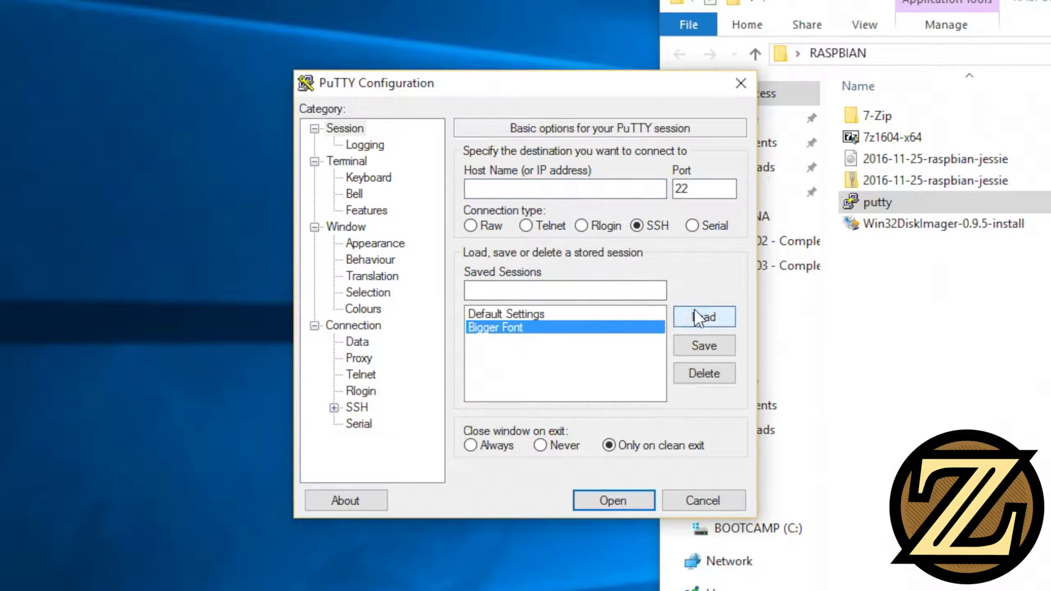
click(694, 310)
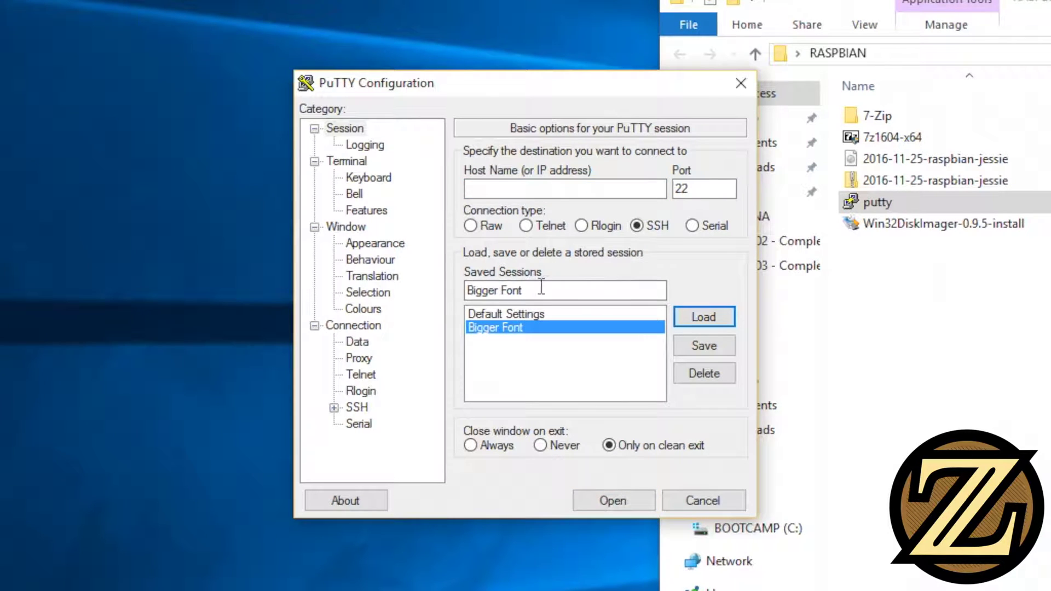
click(556, 188)
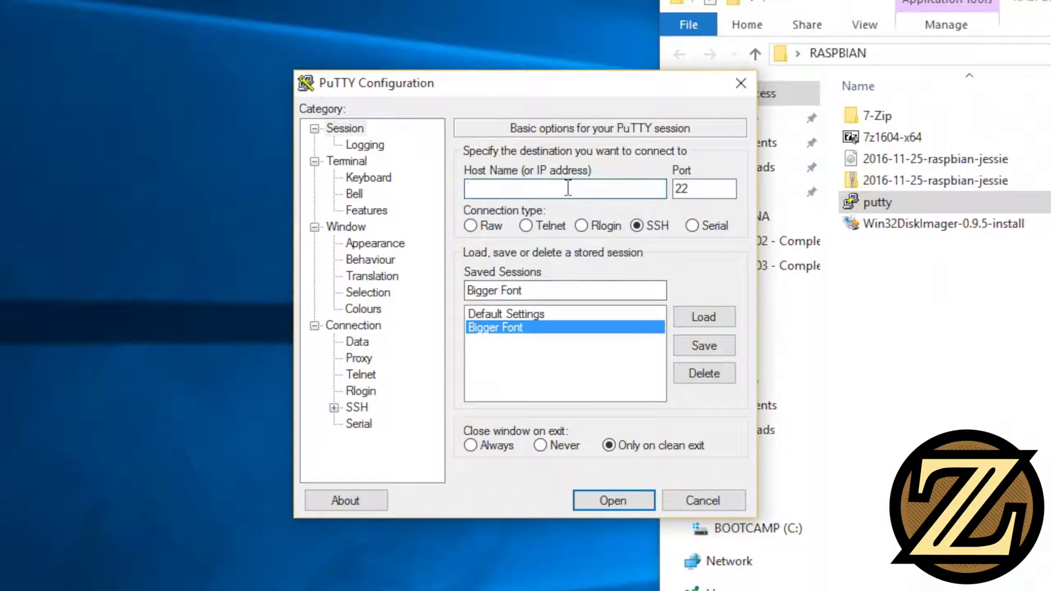
text(raspberrypi)
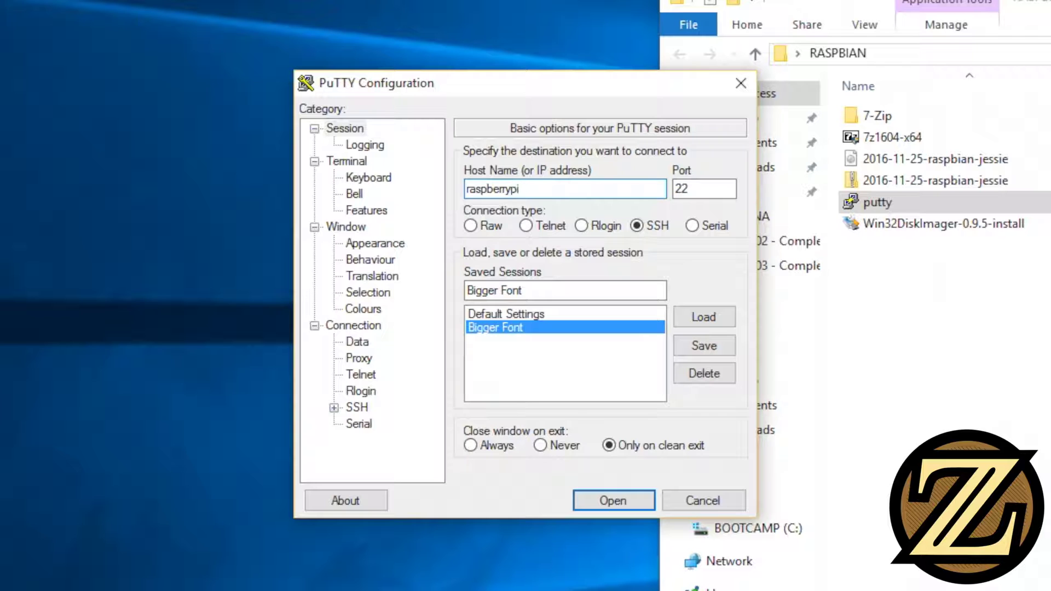
text(.local)
Connect over SSH to raspberrypi.local and sign in with the Pi's default username and password
key(Return)
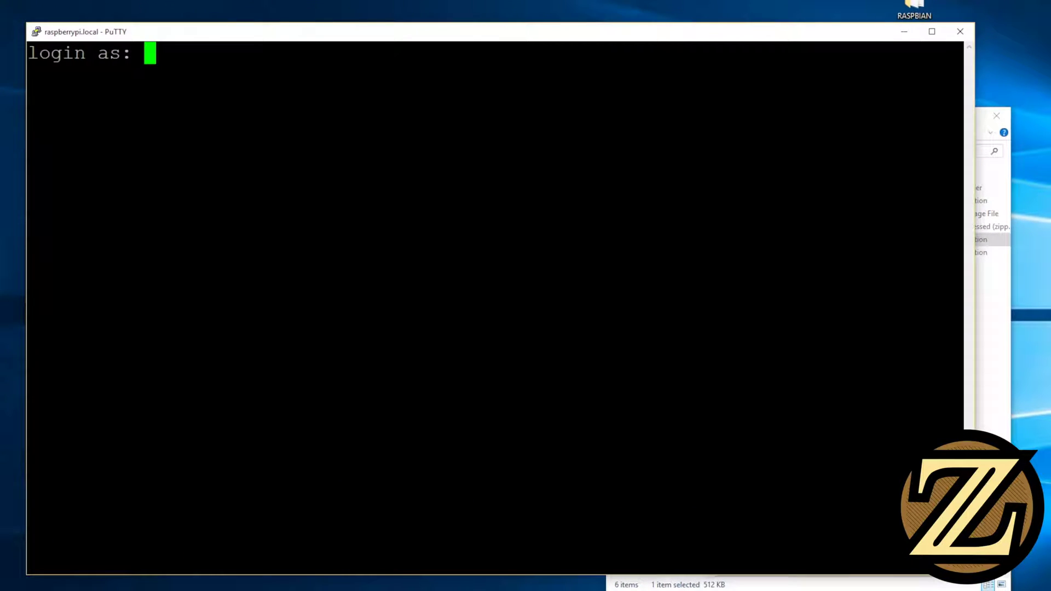
text(pi)
key(Return)
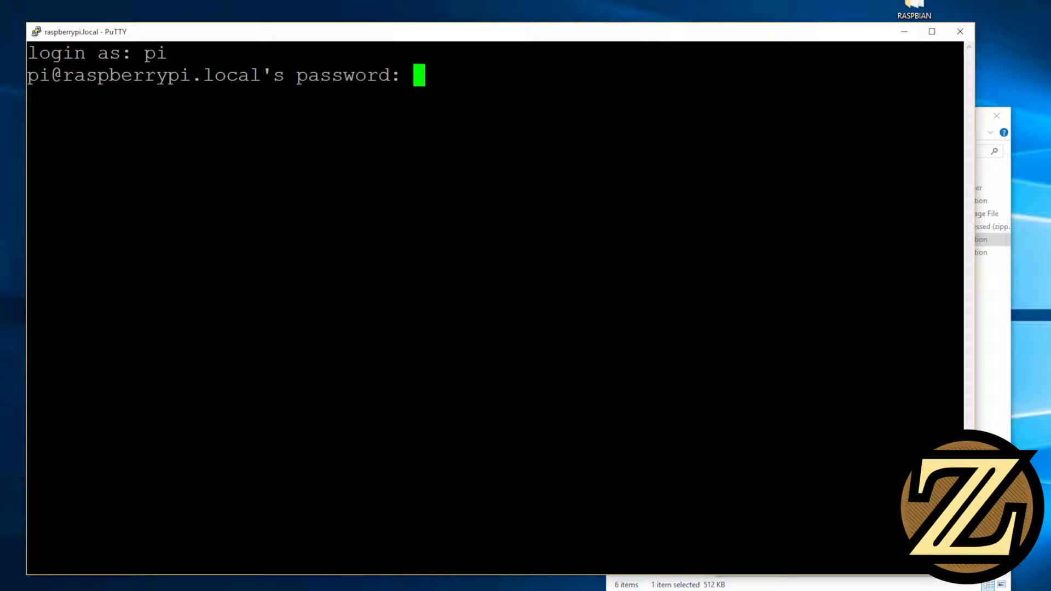
key(Return)
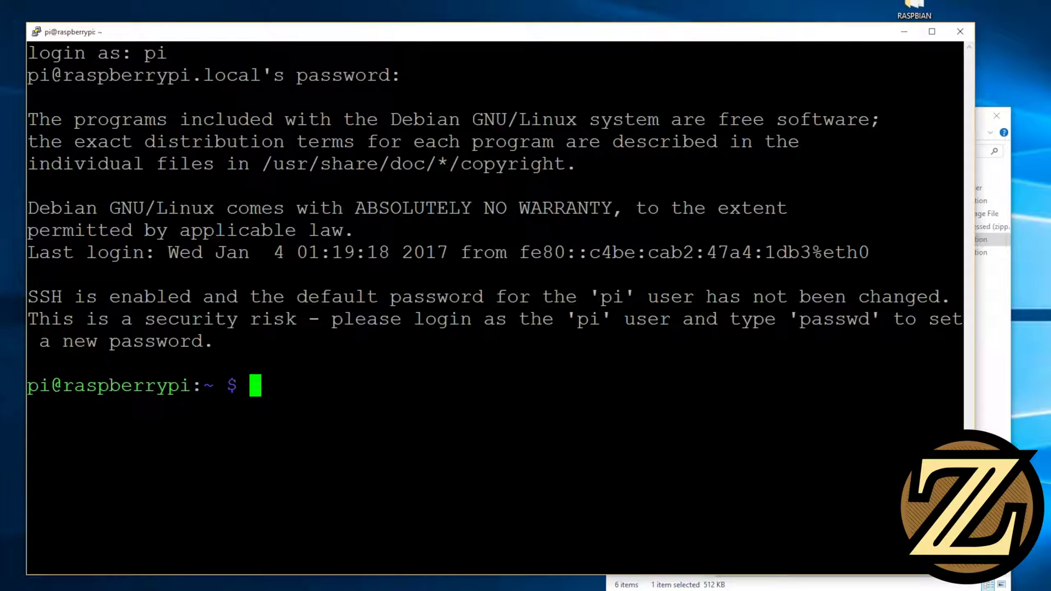
Enable VNC Server under Advanced Options in sudo raspi-config, then finish raspi-config
text(sud)
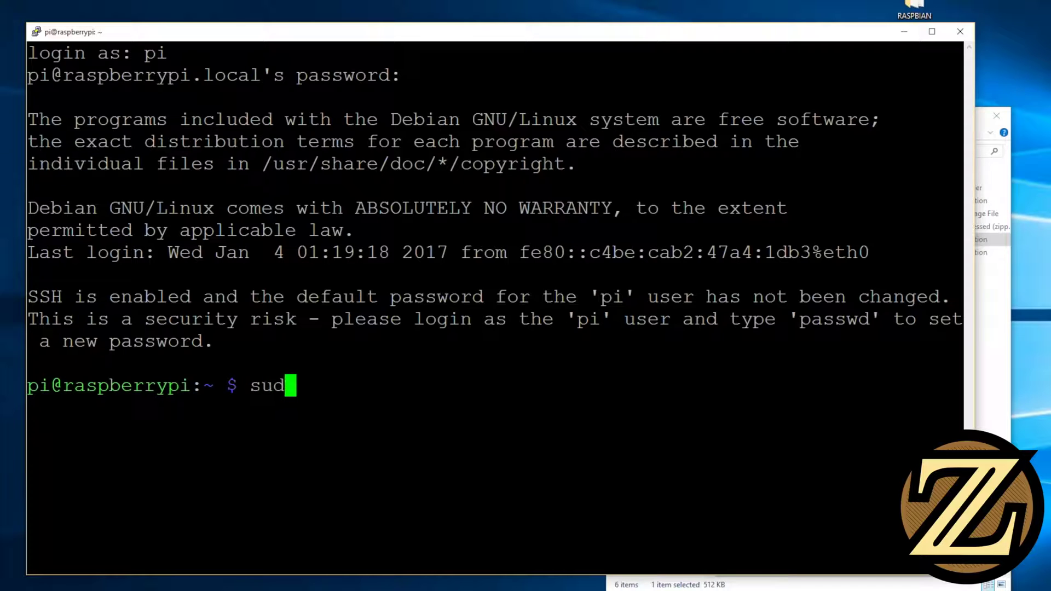
text(o raspi)
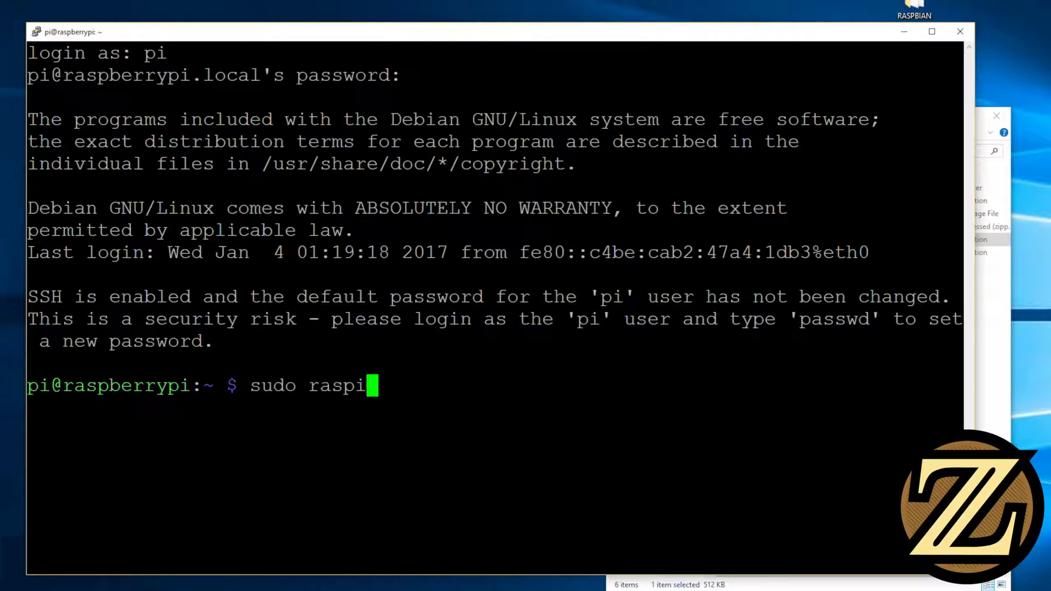
text(-config)
key(Return)
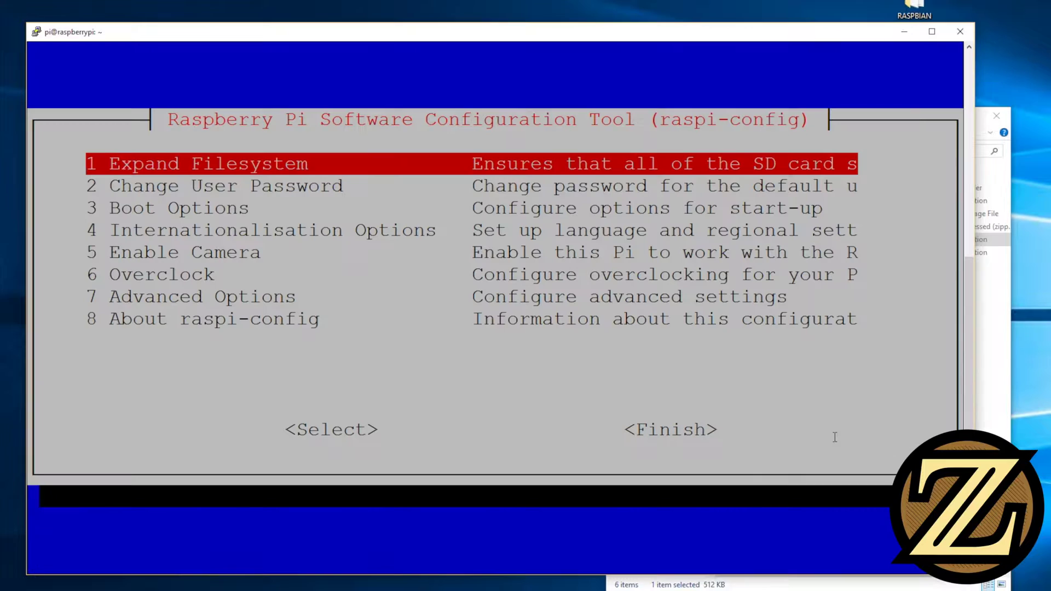
key(Down)
key(Down)
key(Down)
key(Down)
key(Down)
key(Down)
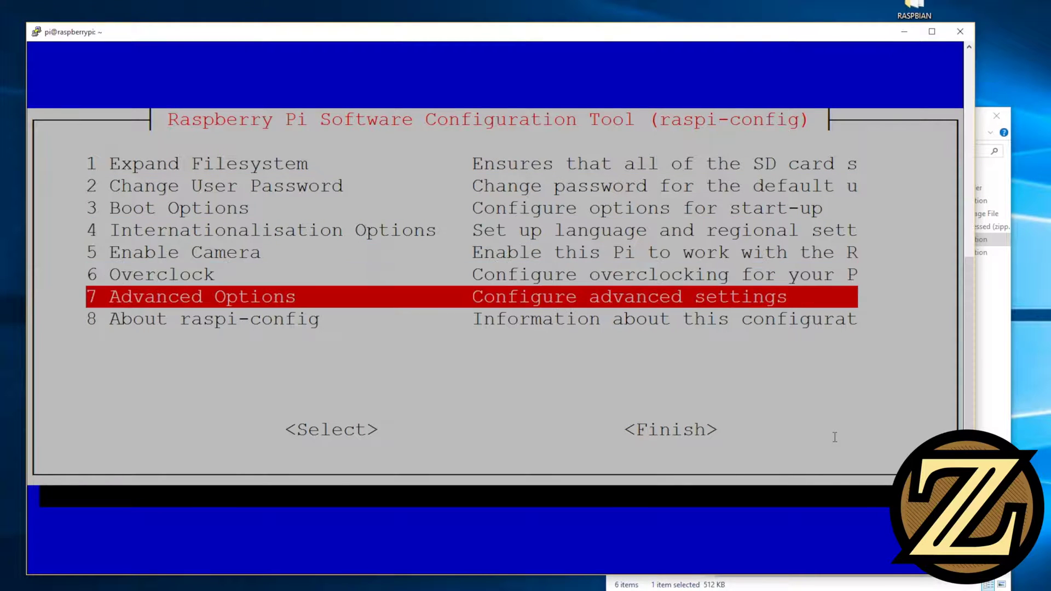
key(Return)
key(Down)
key(Down)
key(Down)
key(Down)
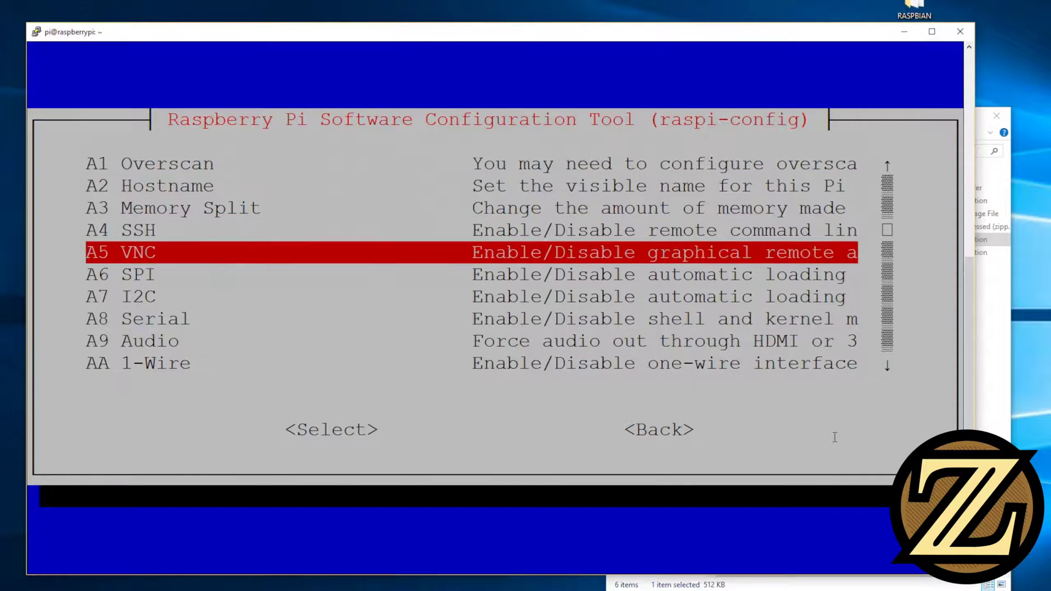
key(Return)
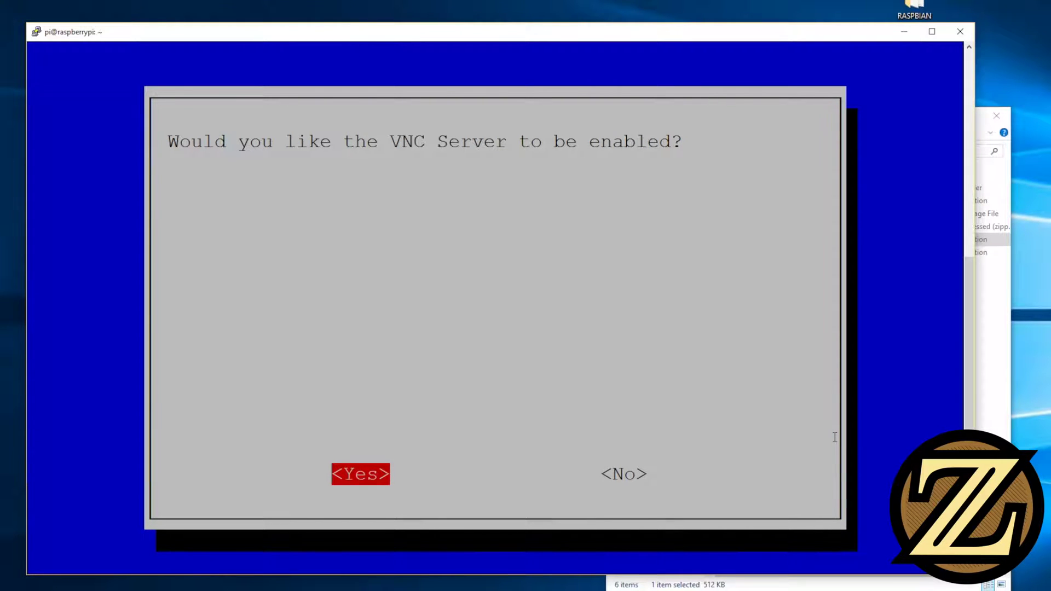
key(Return)
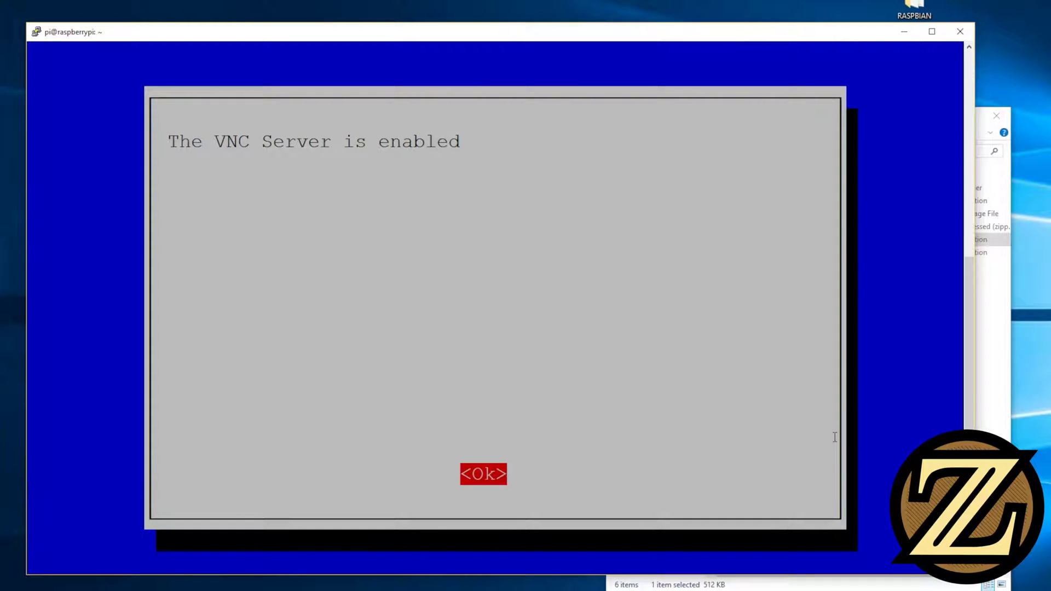
key(Return)
key(Tab)
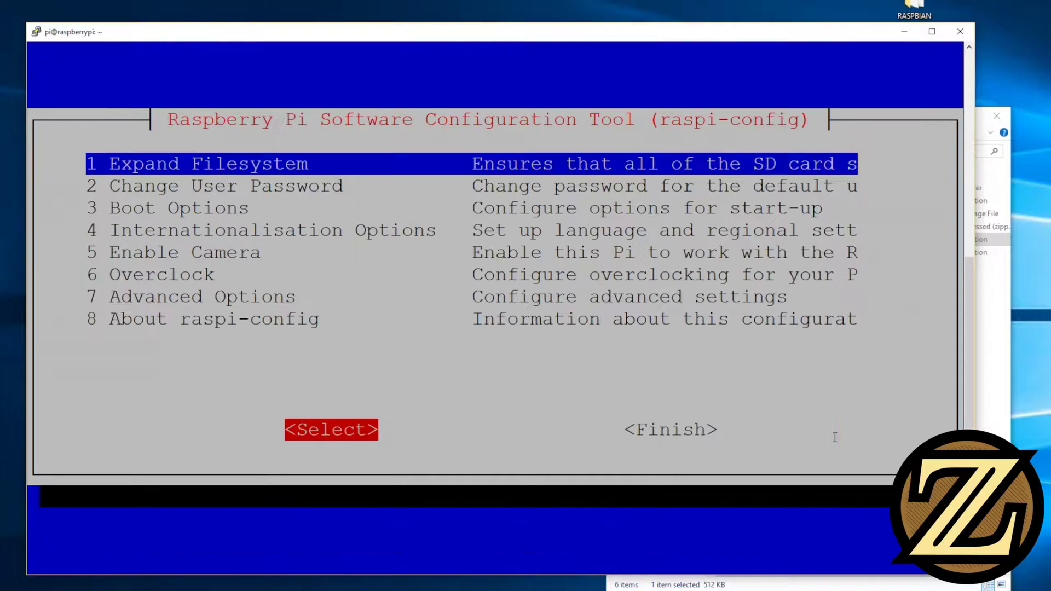
key(Tab)
key(Return)
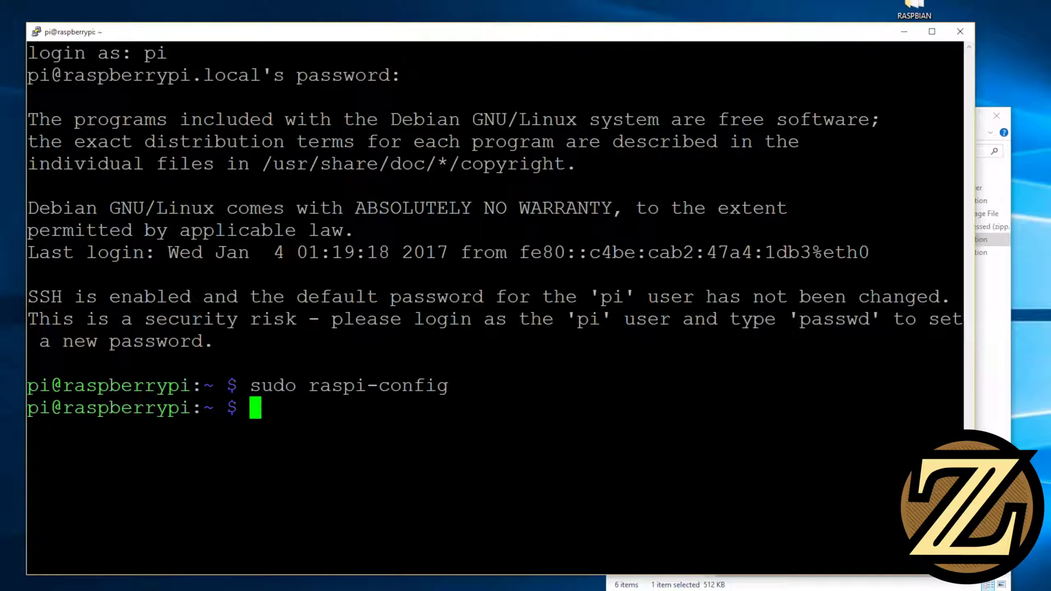
Reboot the Pi with sudo reboot, dismiss the connection error and close PuTTY
text(sudo reboot)
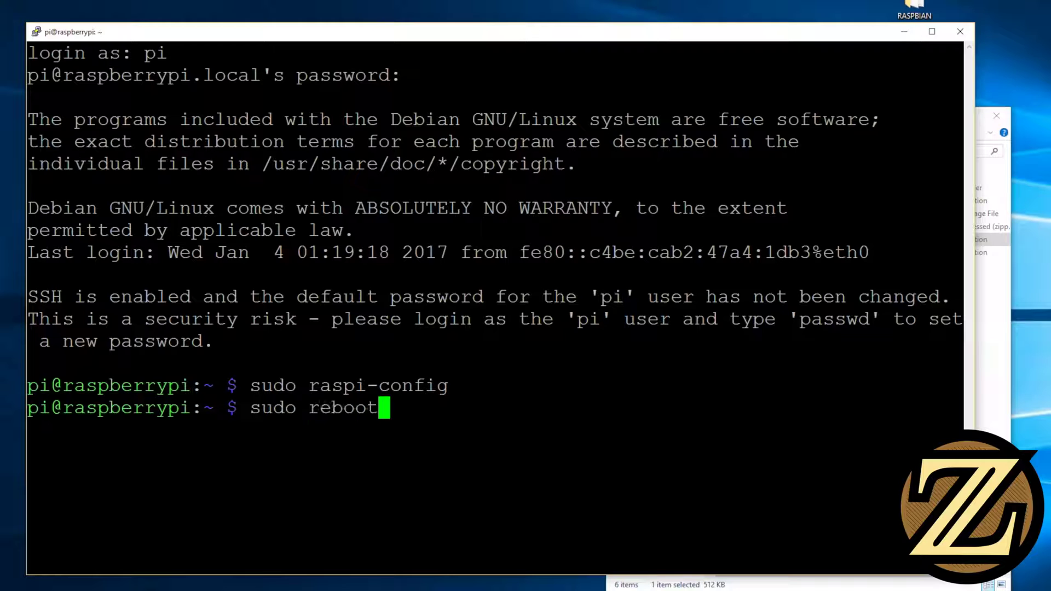
key(Return)
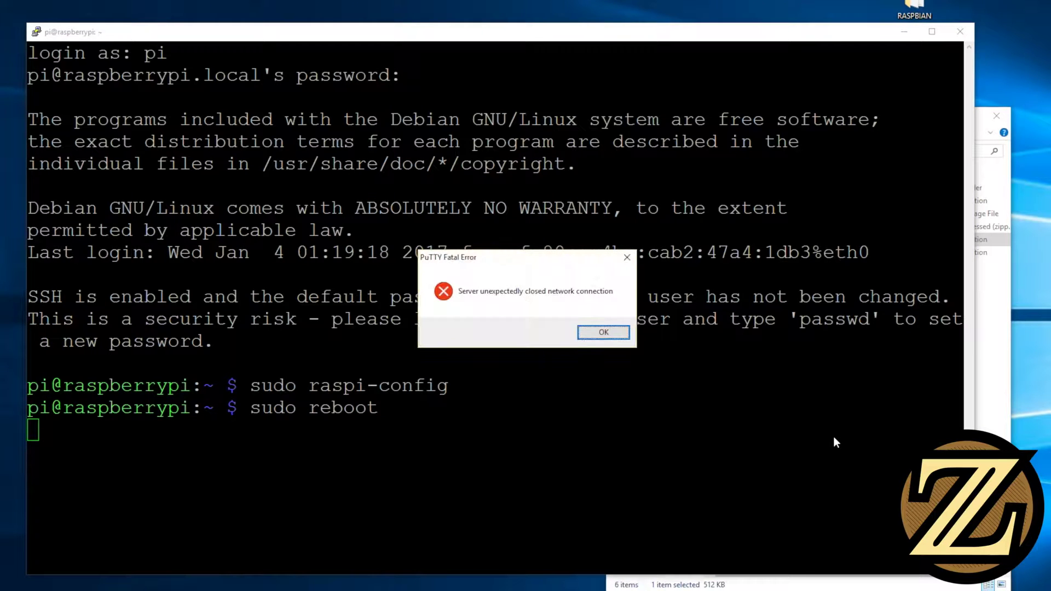
key(Return)
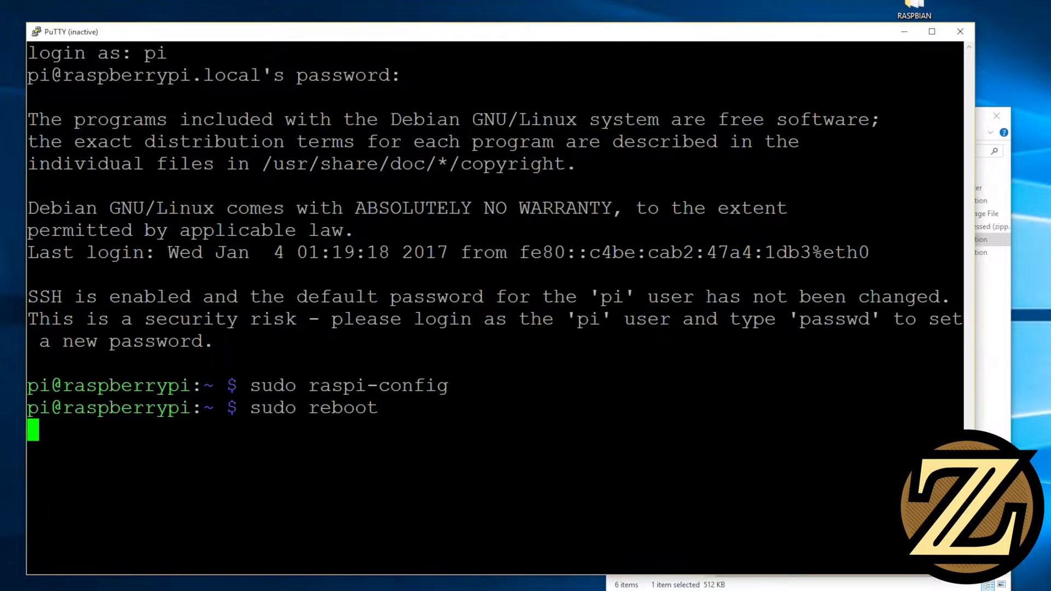
click(962, 32)
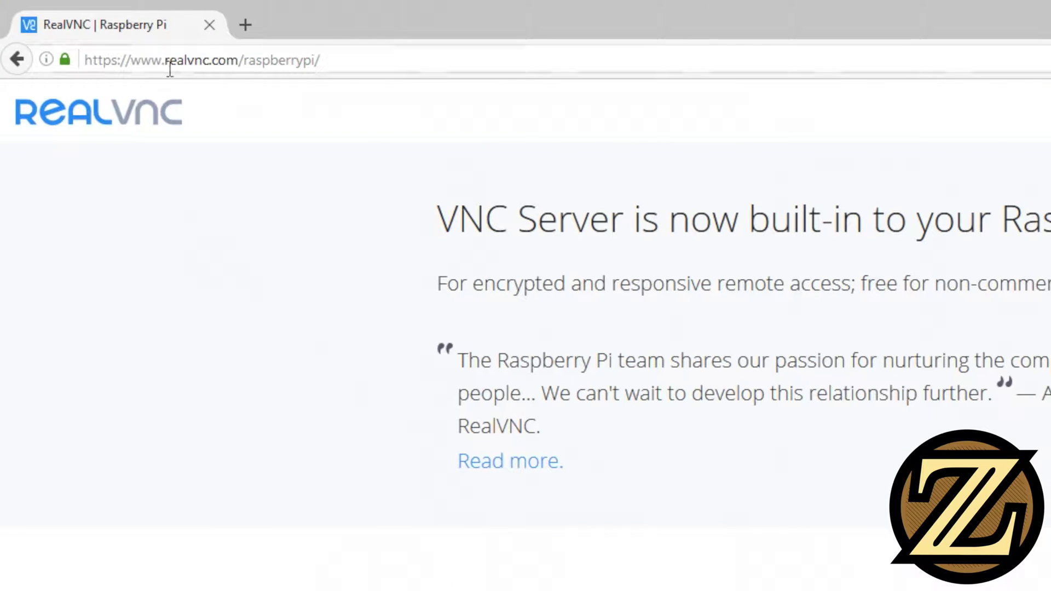
click(339, 61)
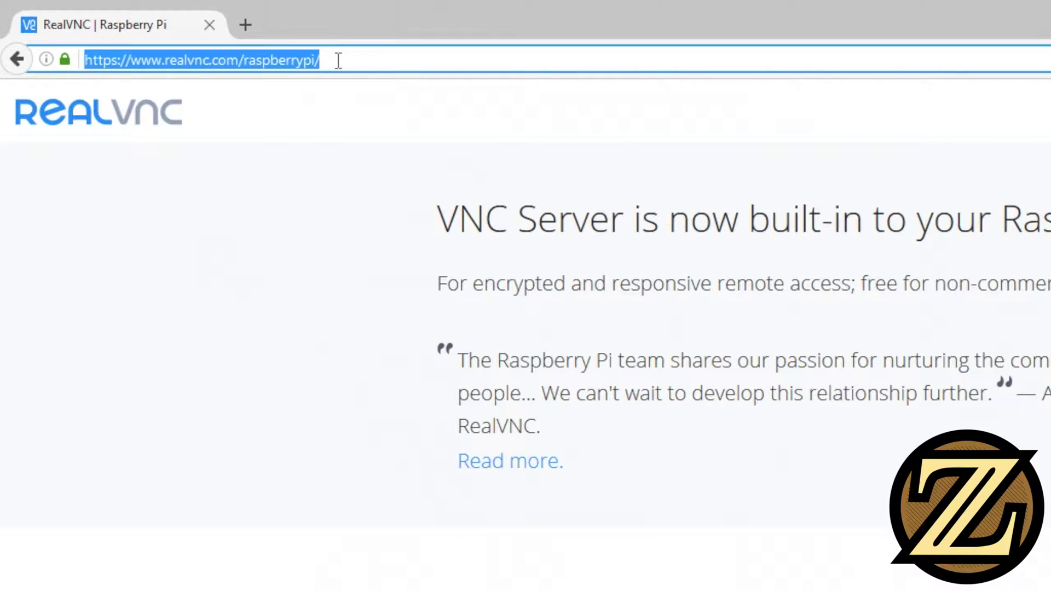
click(338, 60)
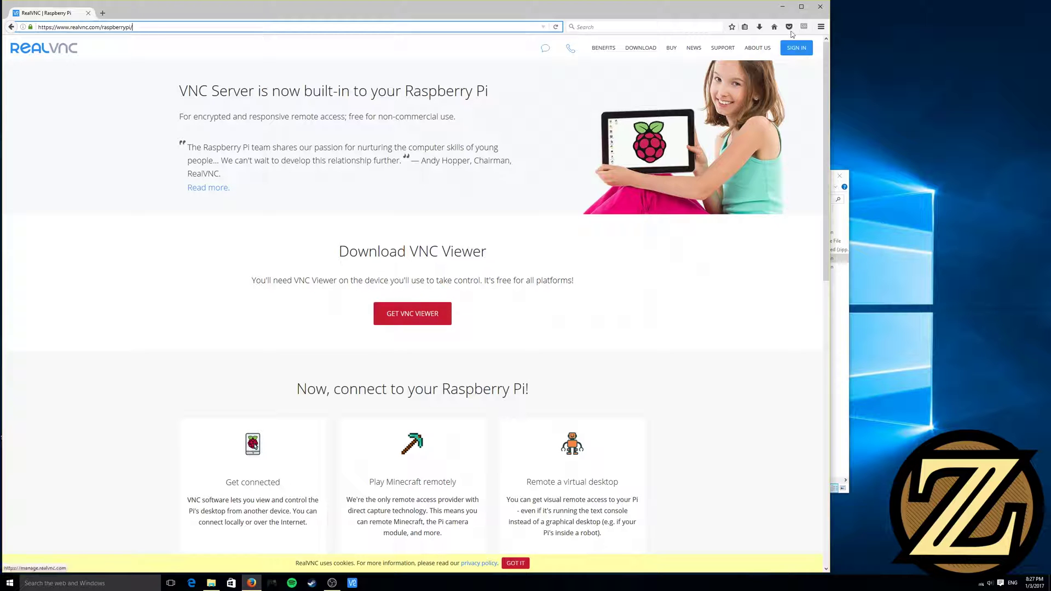
click(783, 6)
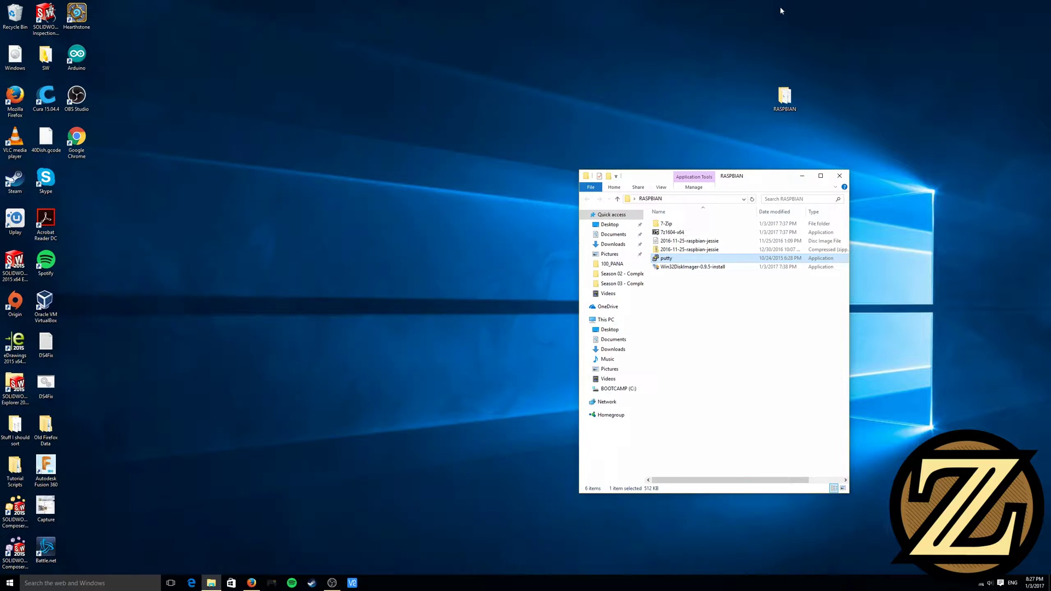
Start VNC Viewer, connect to raspberrypi.local and accept the server identity check
click(352, 583)
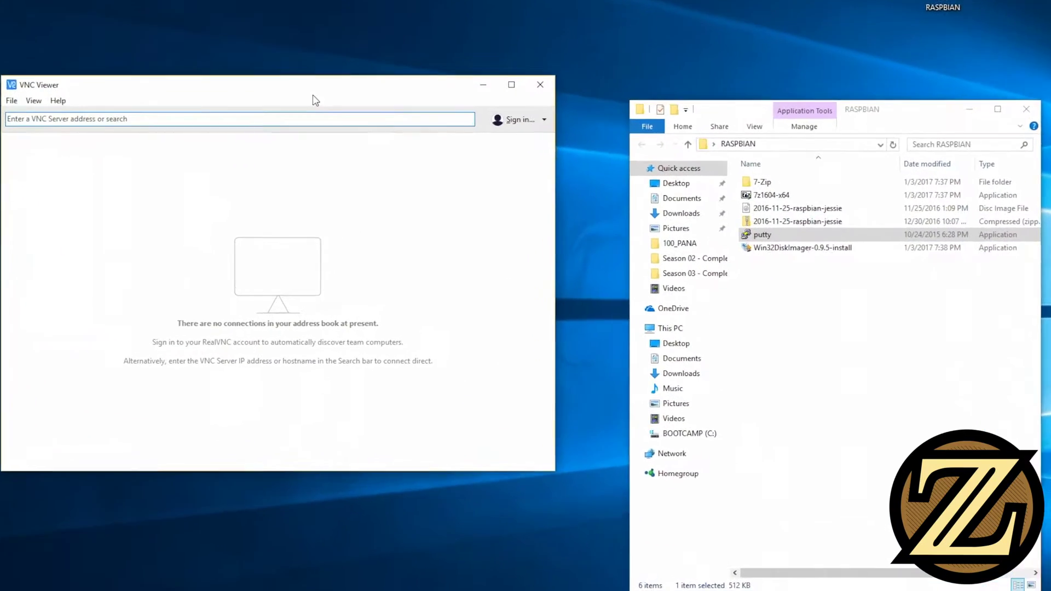
drag(345, 135, 517, 176)
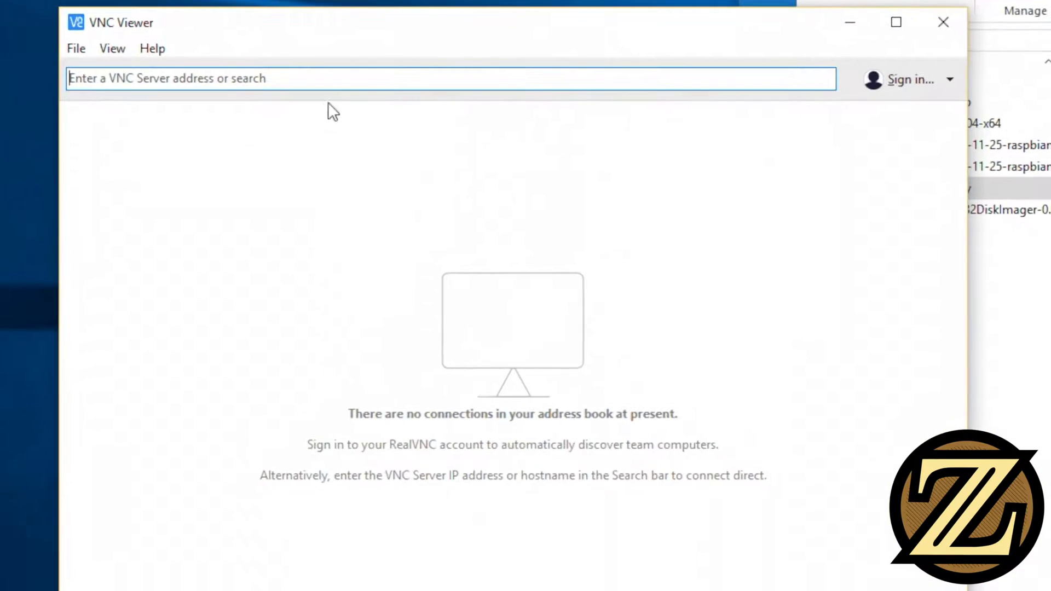
click(358, 93)
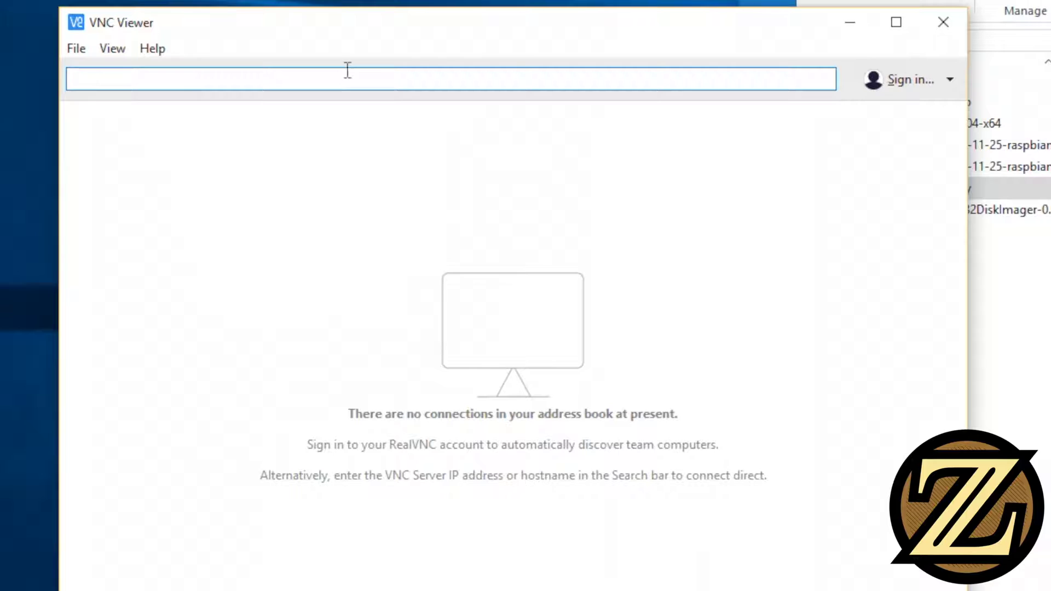
text(raspberry)
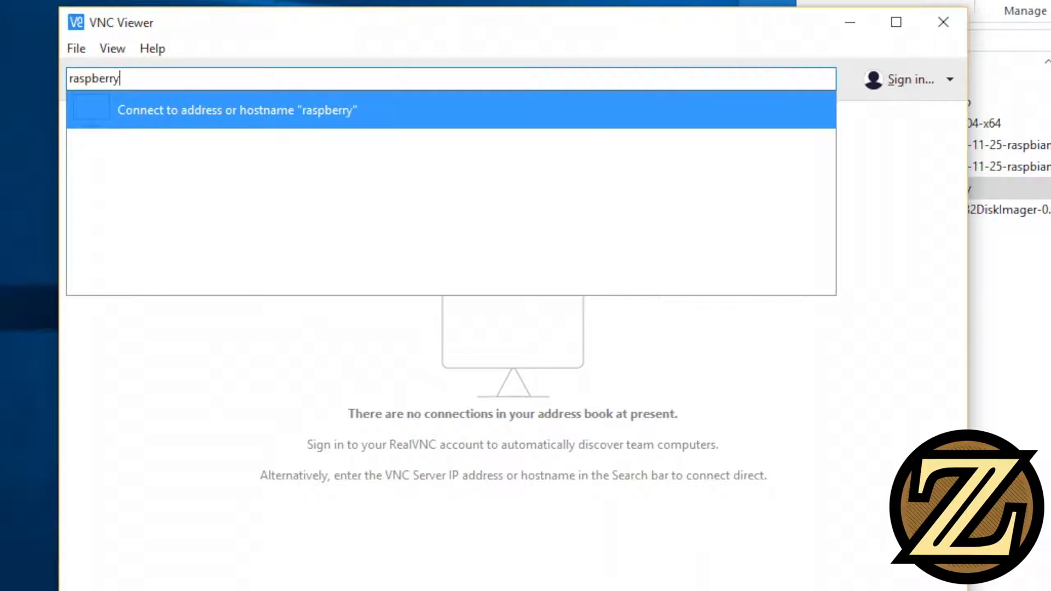
text(pi.local)
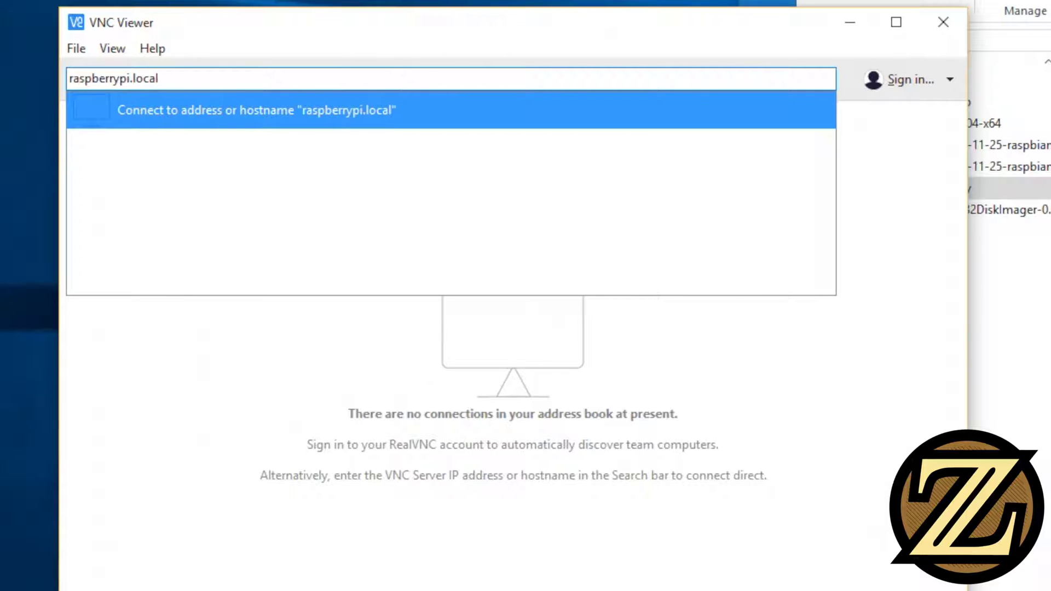
key(Return)
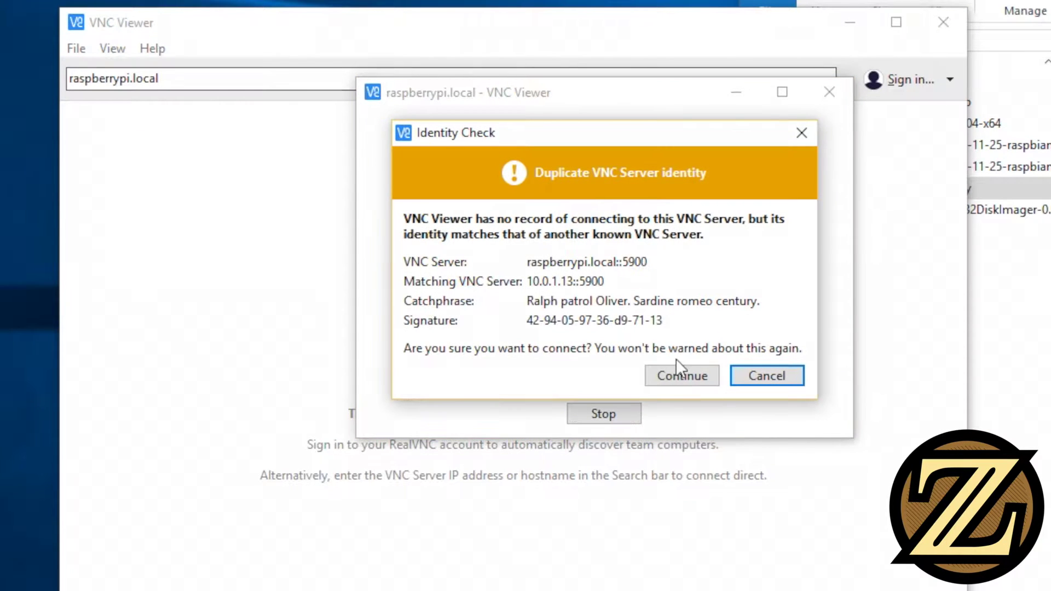
click(680, 376)
Replace the prefilled username with the Pi's default account and its password, then sign in
click(556, 208)
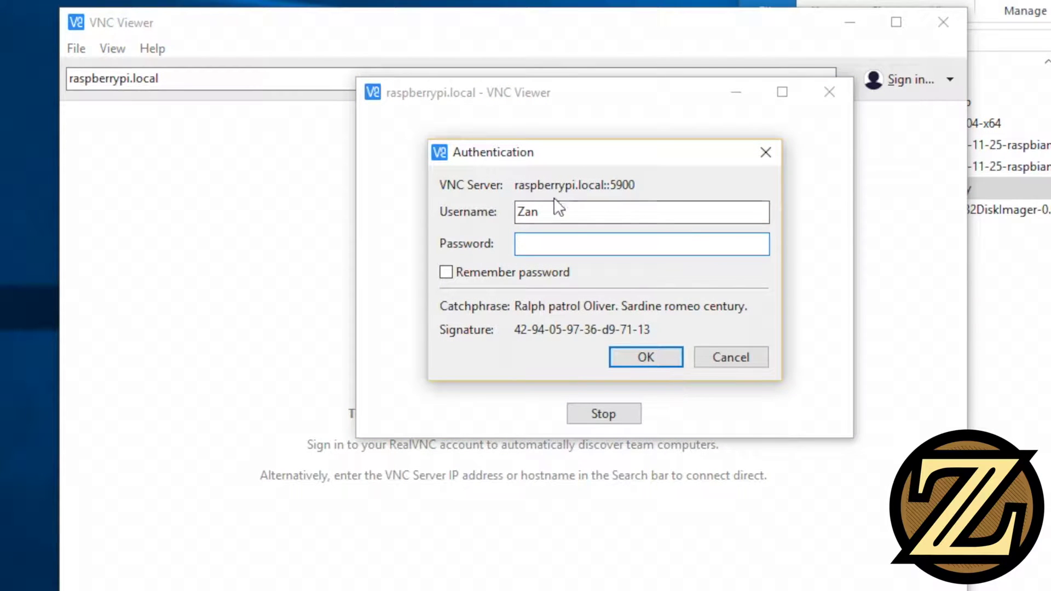
drag(537, 202, 447, 186)
text(pi)
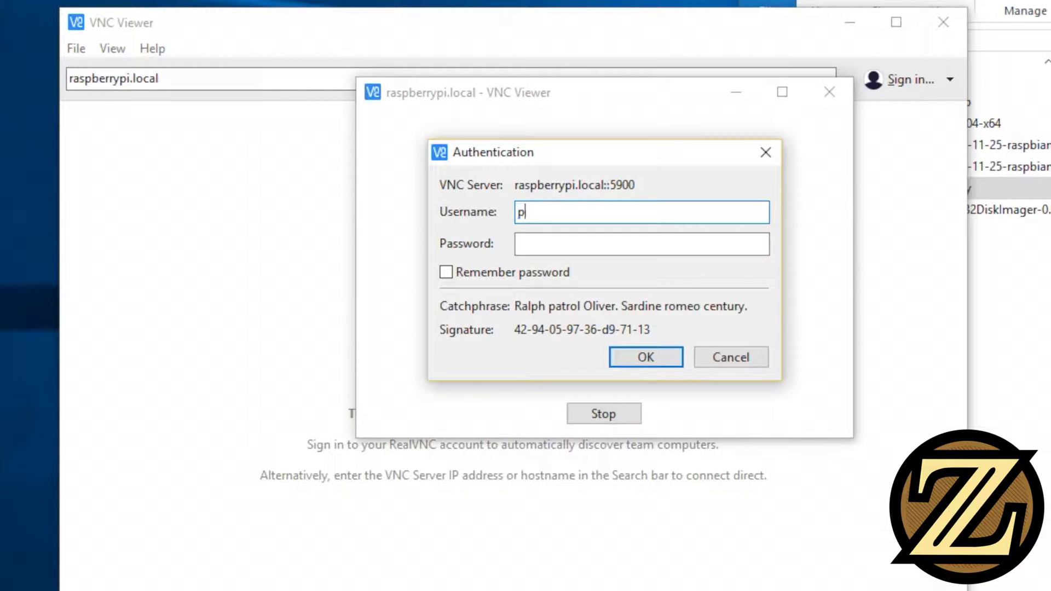
key(Tab)
text(raspberry)
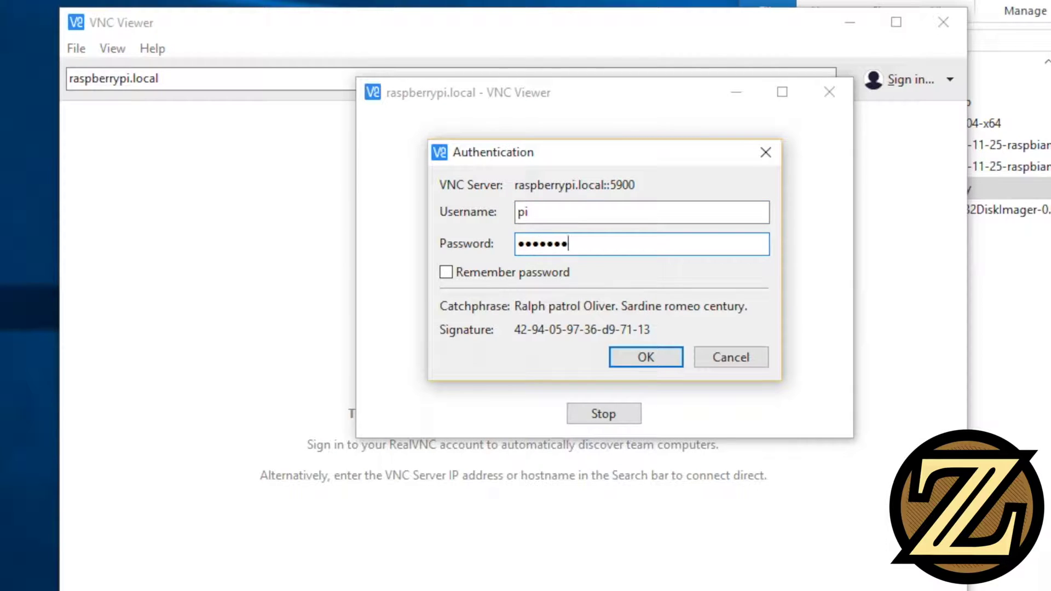
click(658, 357)
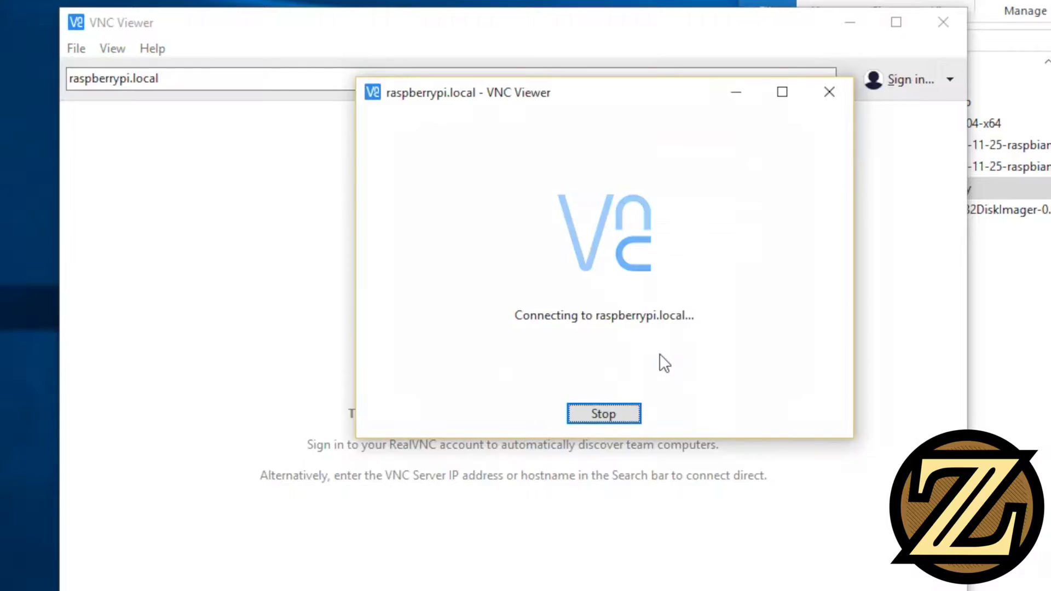
Dismiss the default-password warning and move the remote desktop window aside
drag(577, 52, 448, 0)
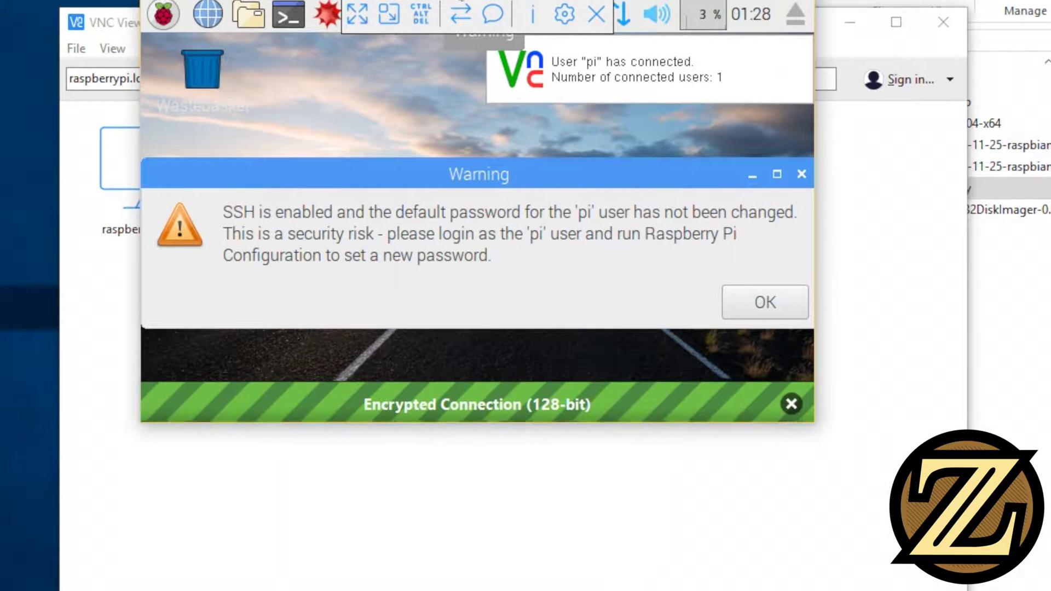
click(727, 300)
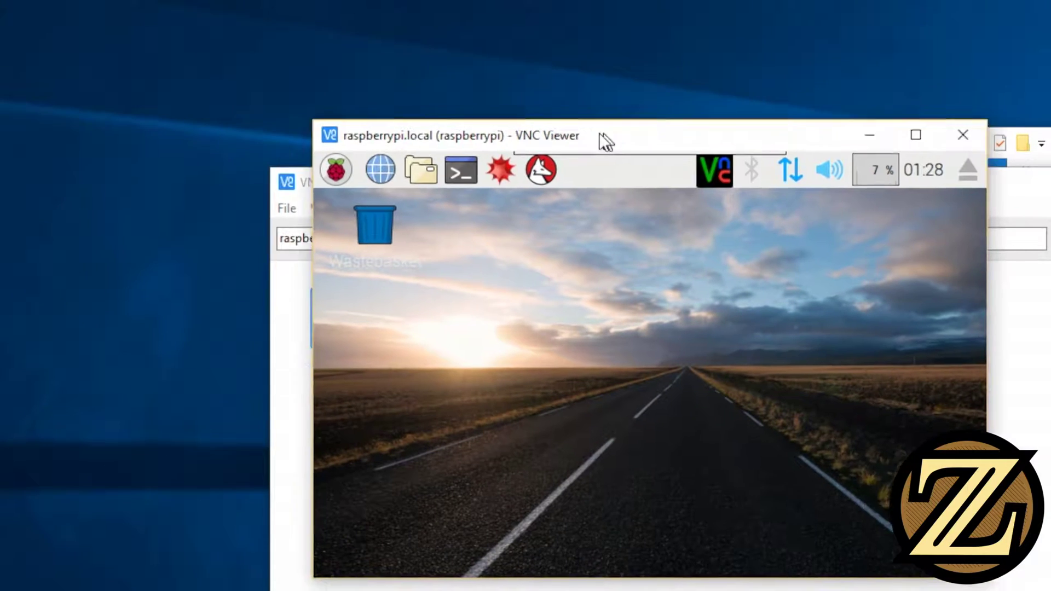
drag(554, 78, 441, 0)
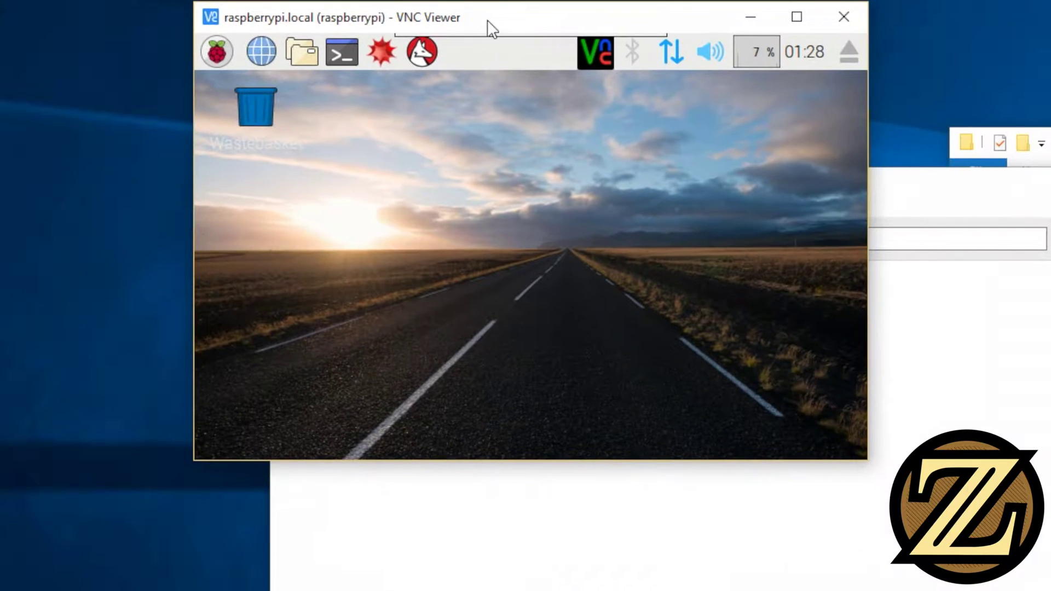
drag(600, 11, 610, 28)
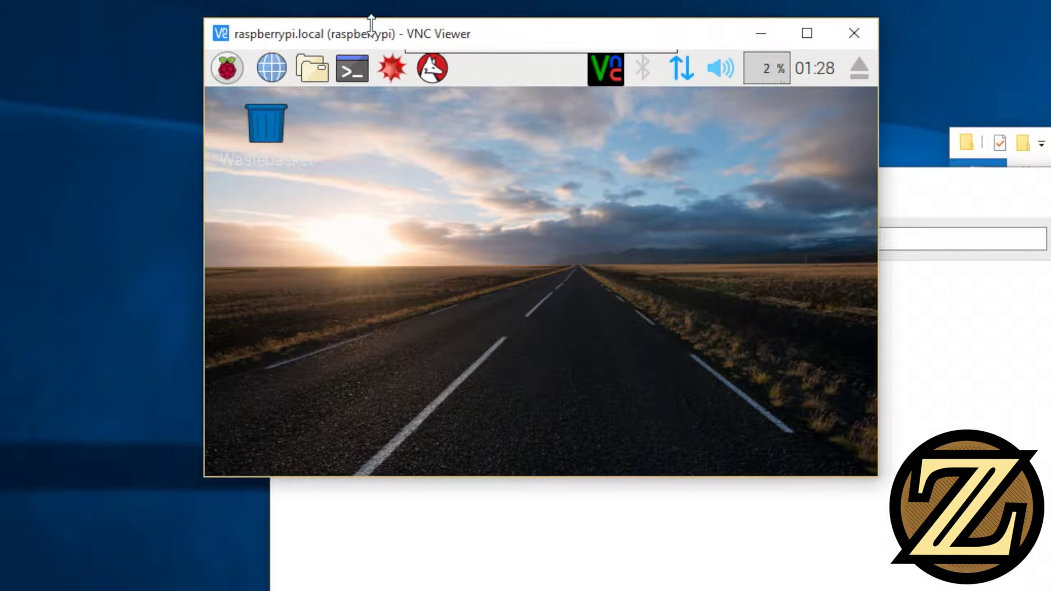
drag(368, 29, 559, 280)
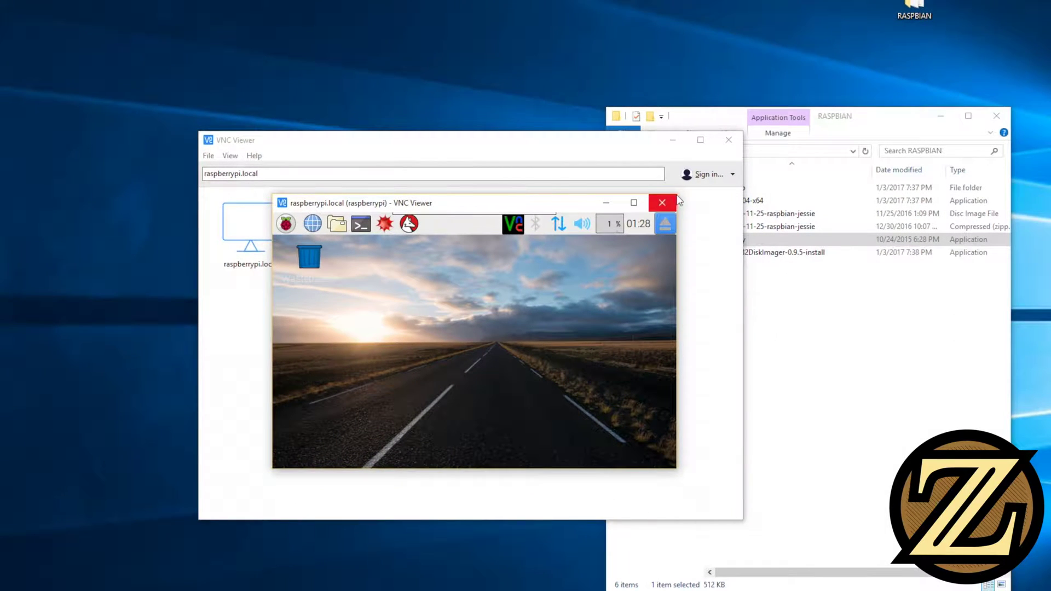
View the Pi desktop full screen, toggle scaling on and off, then leave full screen
mouse_move(406, 230)
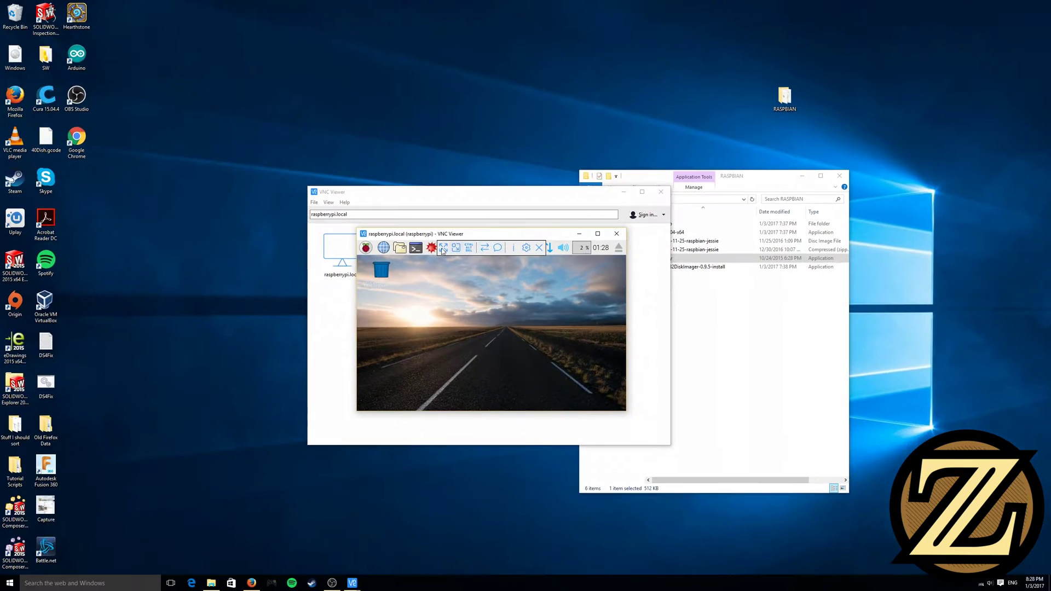
click(443, 248)
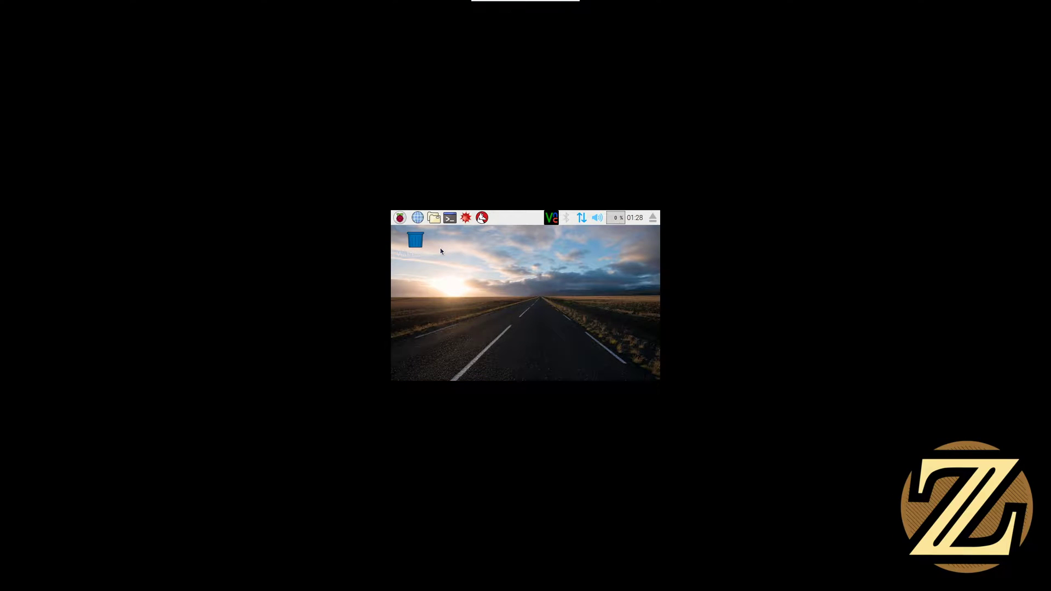
click(490, 8)
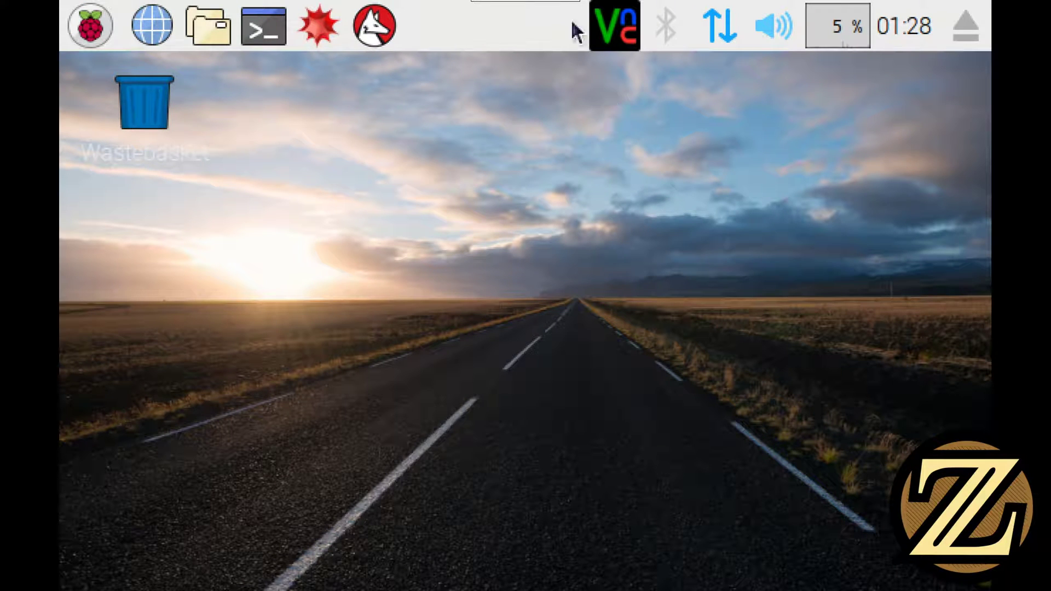
click(490, 8)
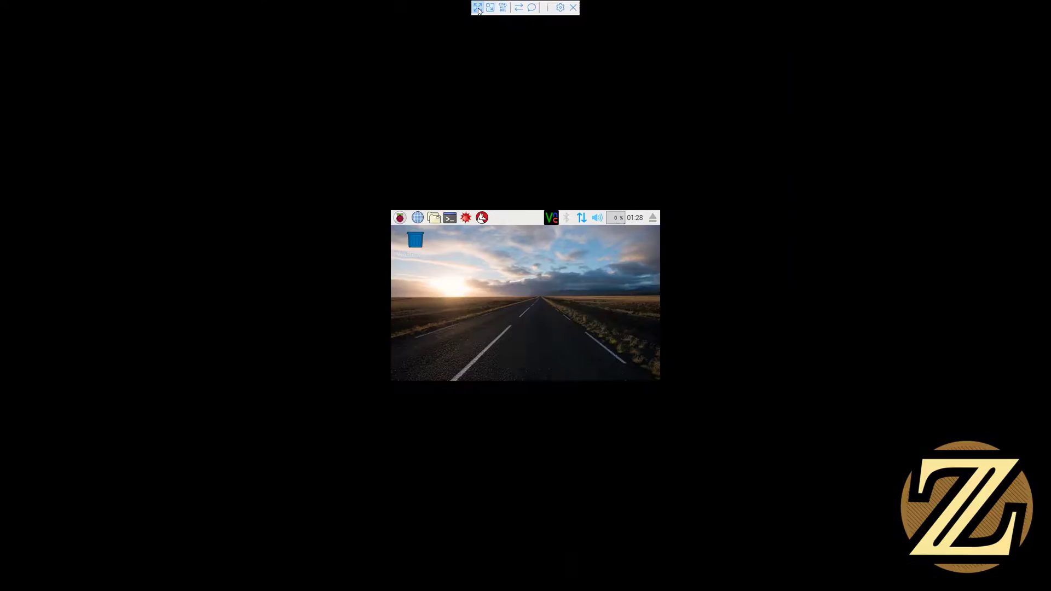
click(477, 7)
Close the remote session window and bring the RASPBIAN folder to the front
drag(489, 206, 480, 230)
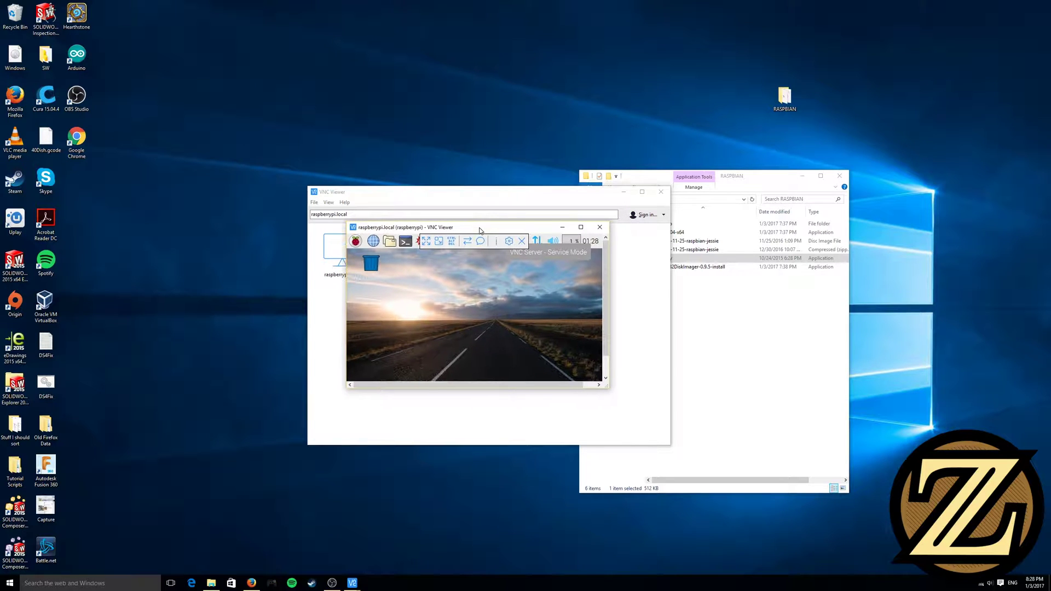
click(599, 227)
click(788, 181)
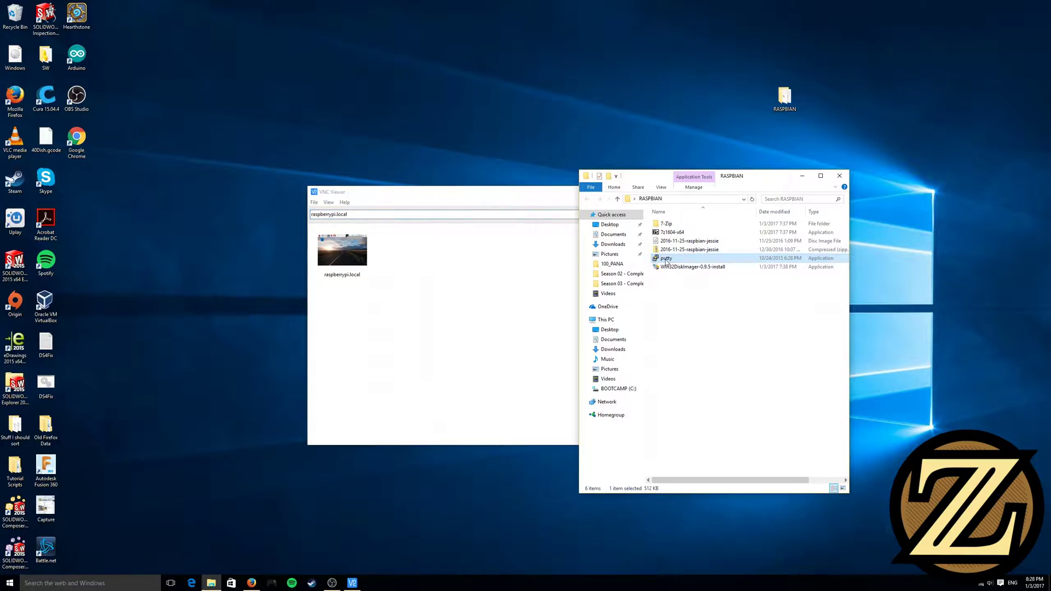
Relaunch PuTTY with the Bigger Font session loaded and host raspberrypi.local entered
double_click(667, 261)
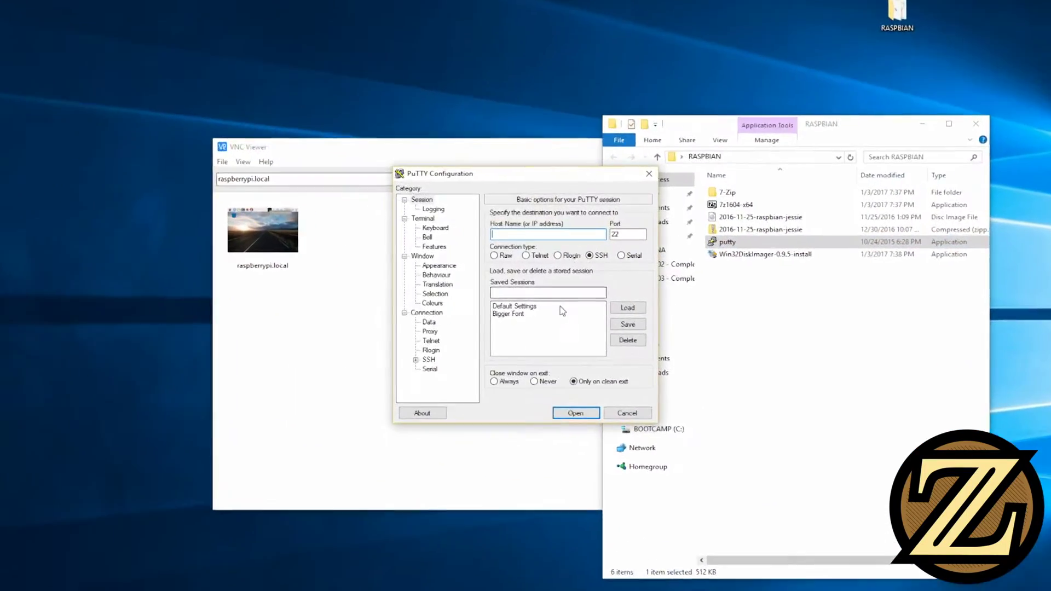
click(543, 311)
click(652, 309)
click(526, 221)
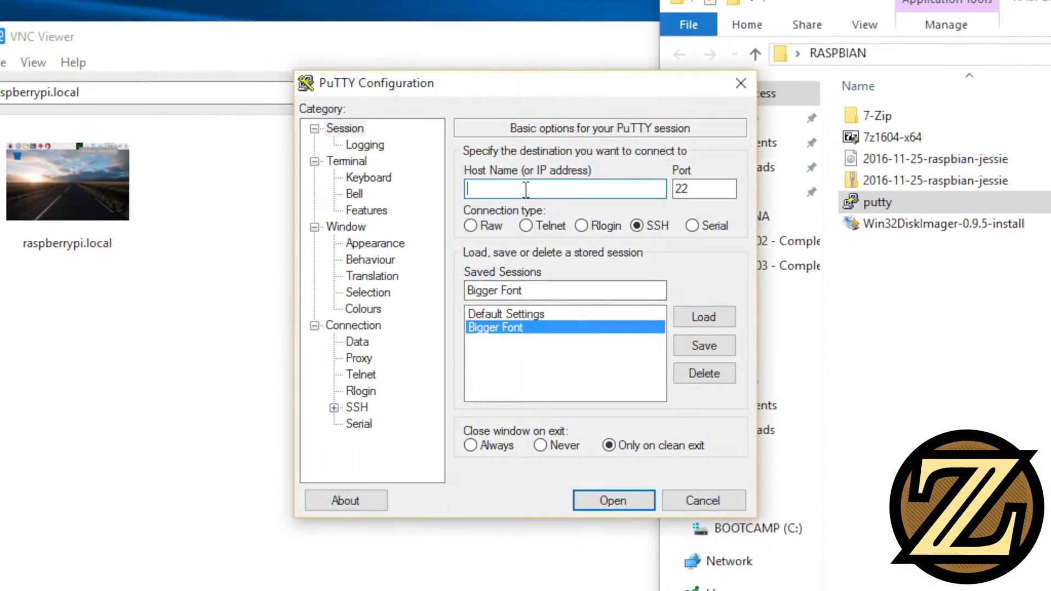
text(raspberrypi.local)
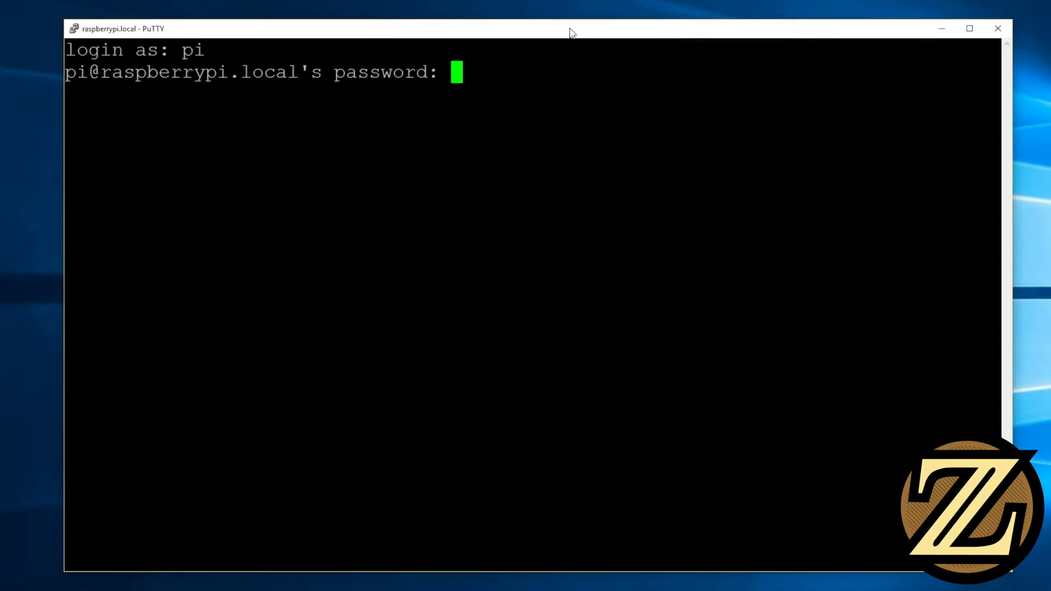
Connect and log in, then type the command sudo nano /boot/config.txt
key(Return)
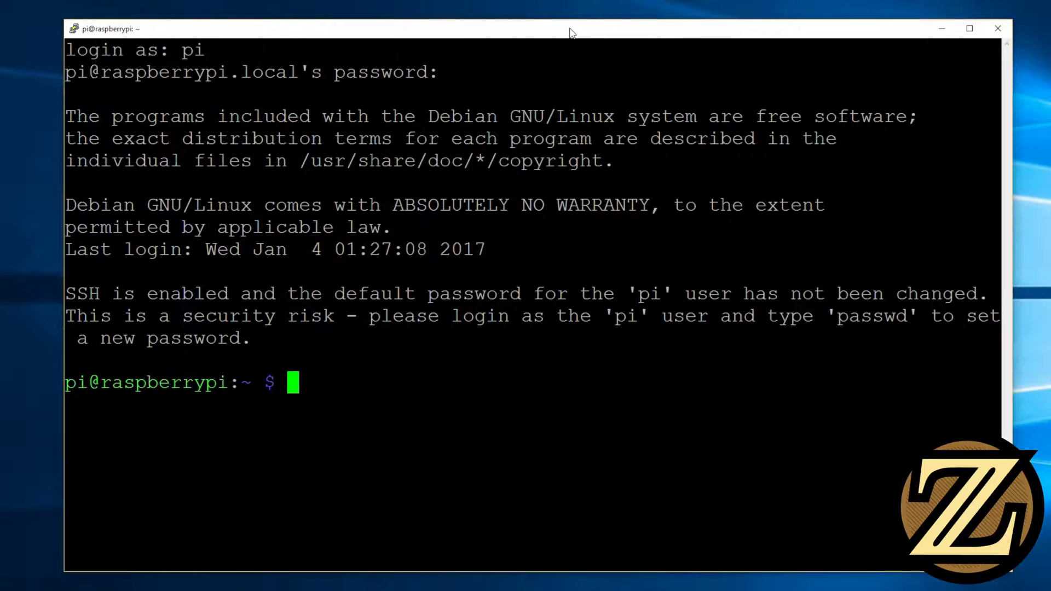
text(sudo nano)
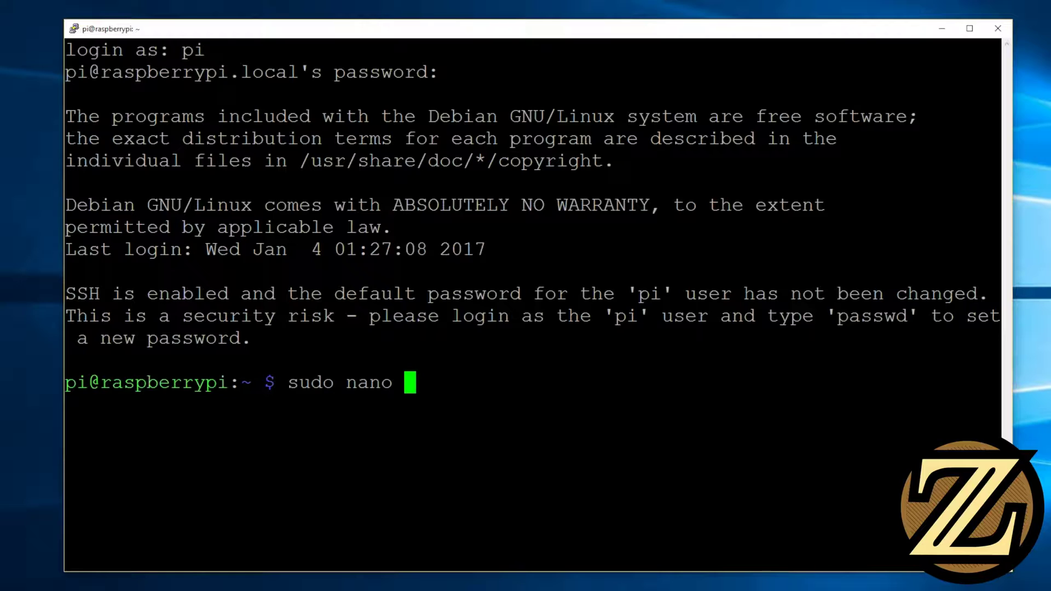
text(/boot)
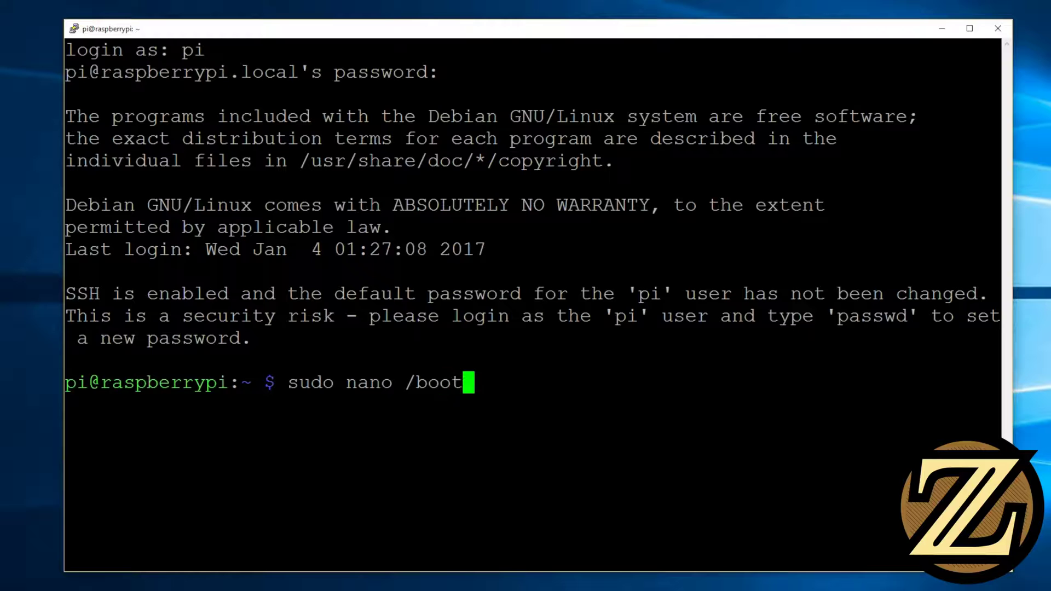
text(/config.txt)
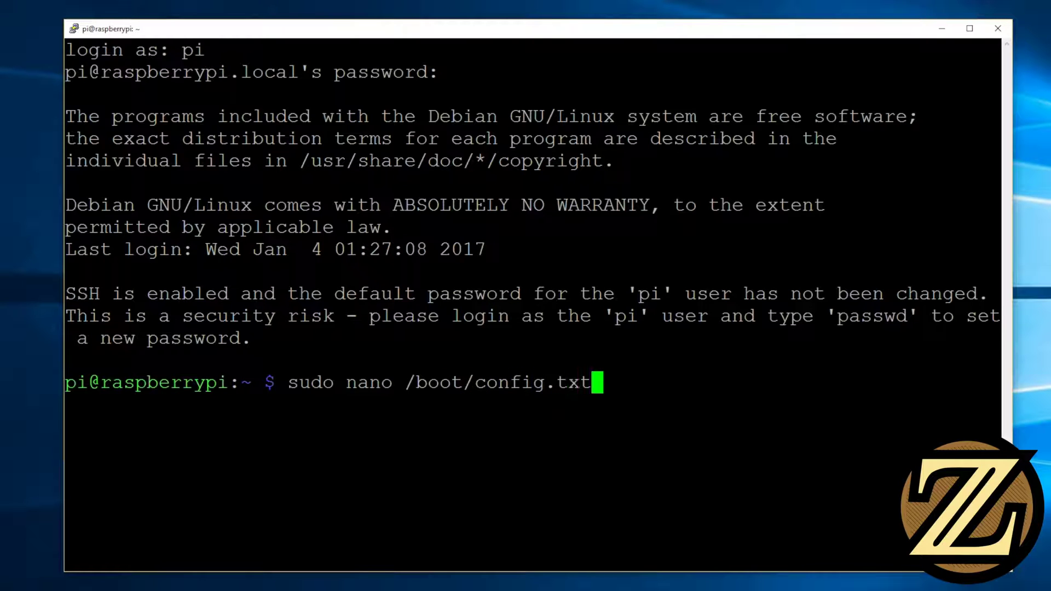
Open /boot/config.txt in nano and type hdmi_ignore_edid=0xa5000080 on a new line below #hdmi_mode=1
key(Return)
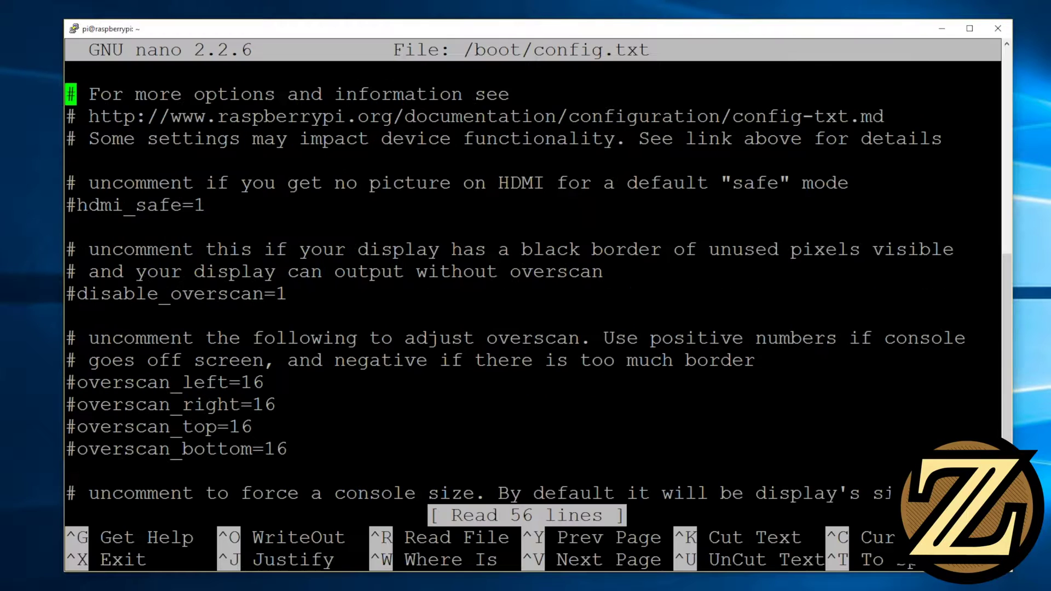
key(Down)
key(Down)
key(Down)
key(Down)
key(Down)
key(Down)
key(Down)
key(Down)
key(Down)
key(Down)
key(Down)
key(Down)
key(Down)
key(Down)
key(Down)
key(Down)
key(Down)
key(Down)
key(Down)
key(Down)
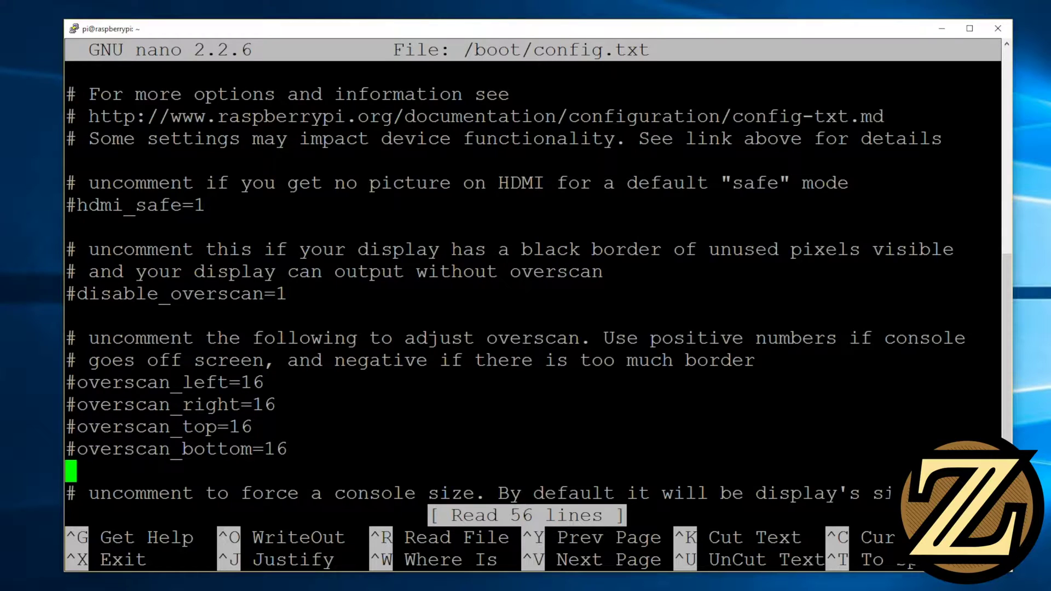
key(Down)
key(Down)
key(Down)
key(Down)
key(Down)
key(Down)
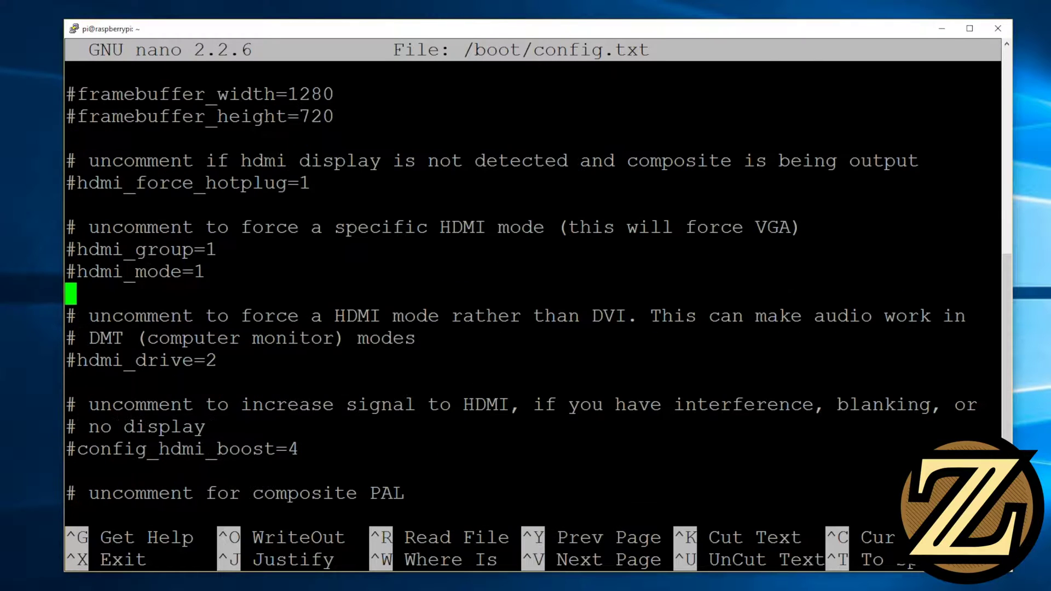
key(Down)
key(Up)
key(Up)
key(Down)
key(Return)
key(Return)
key(Up)
key(Up)
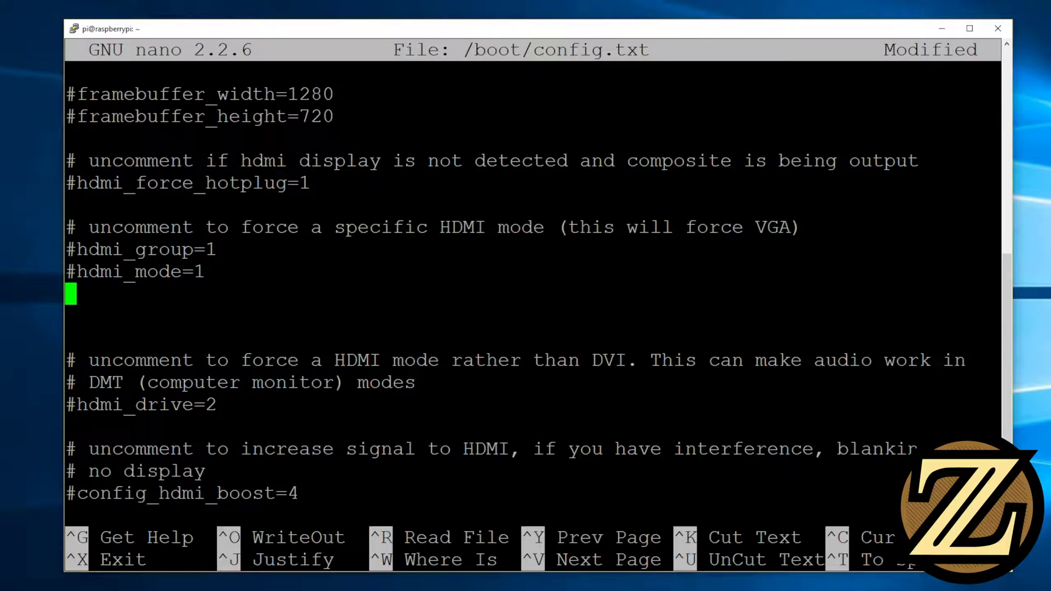
text(hdmi)
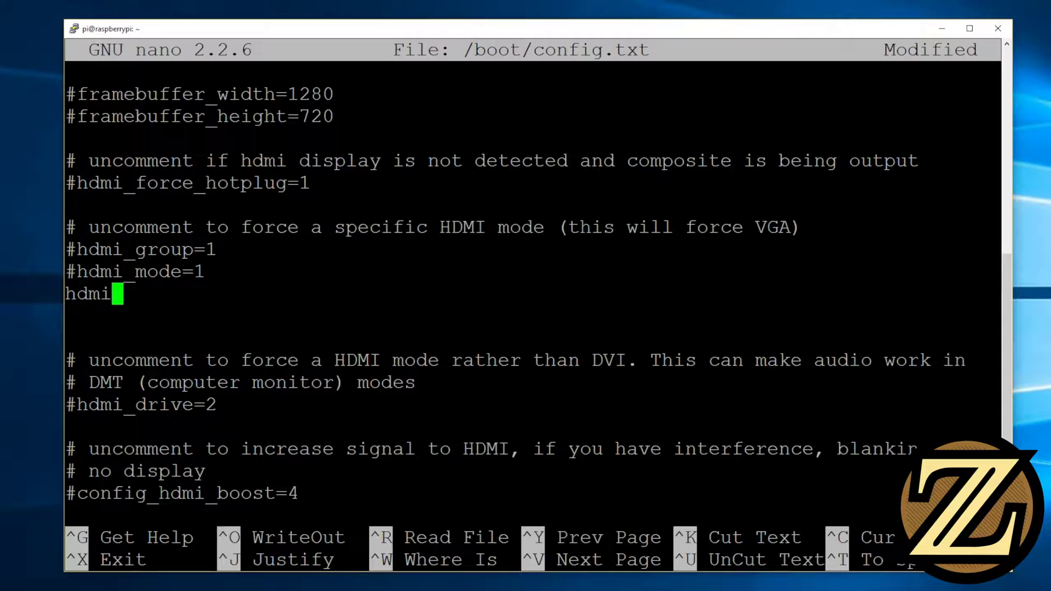
text(_ign)
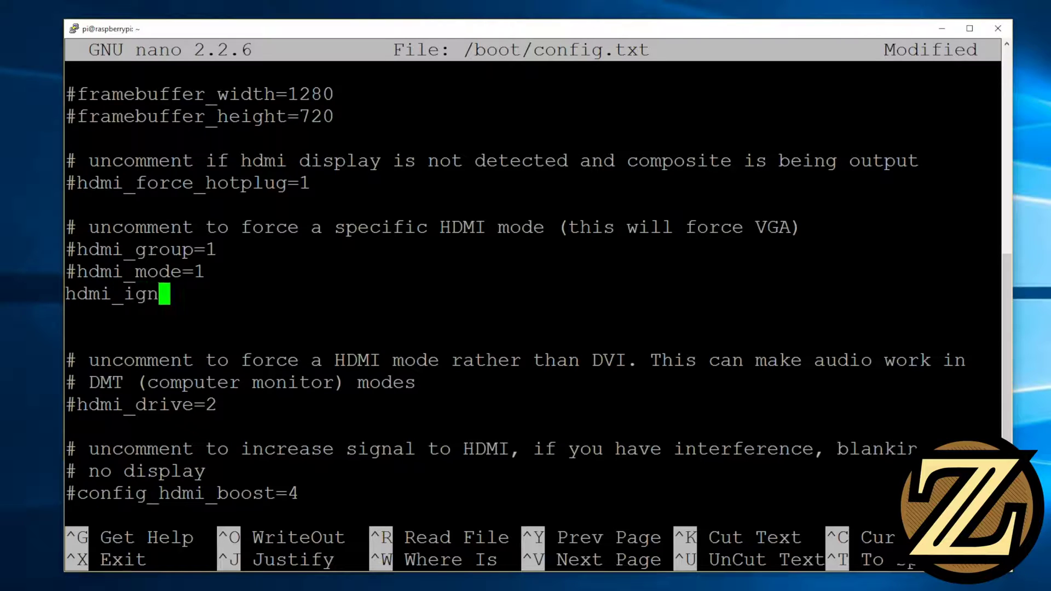
text(ore_edid)
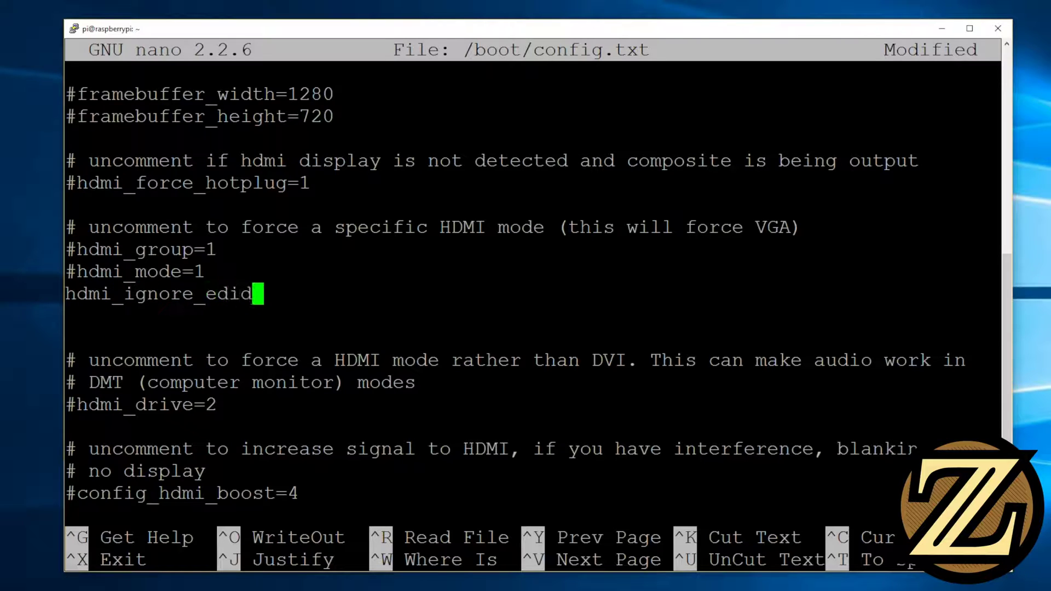
text(=0)
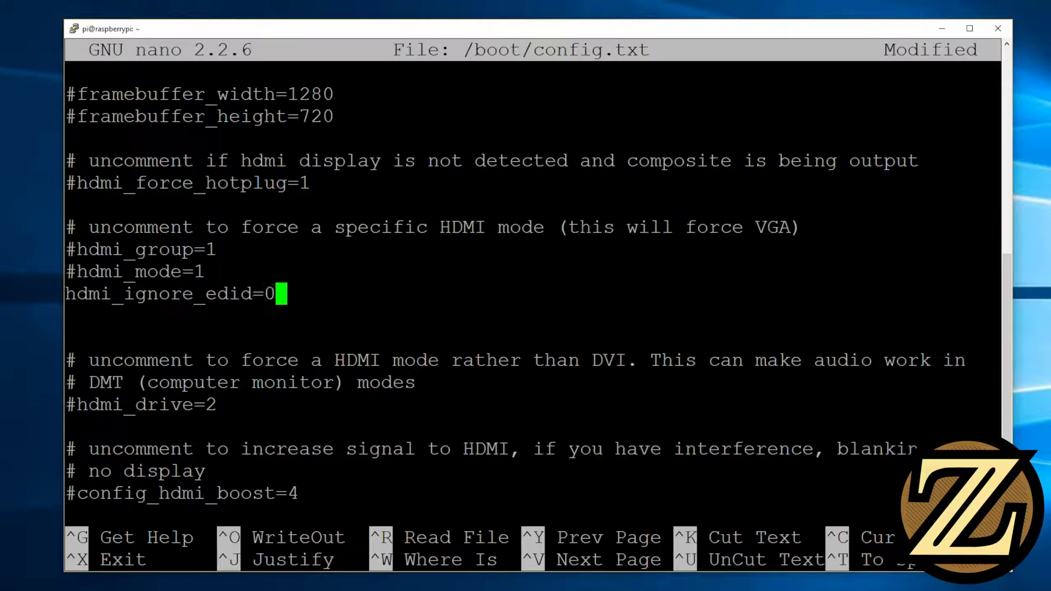
text(xa5)
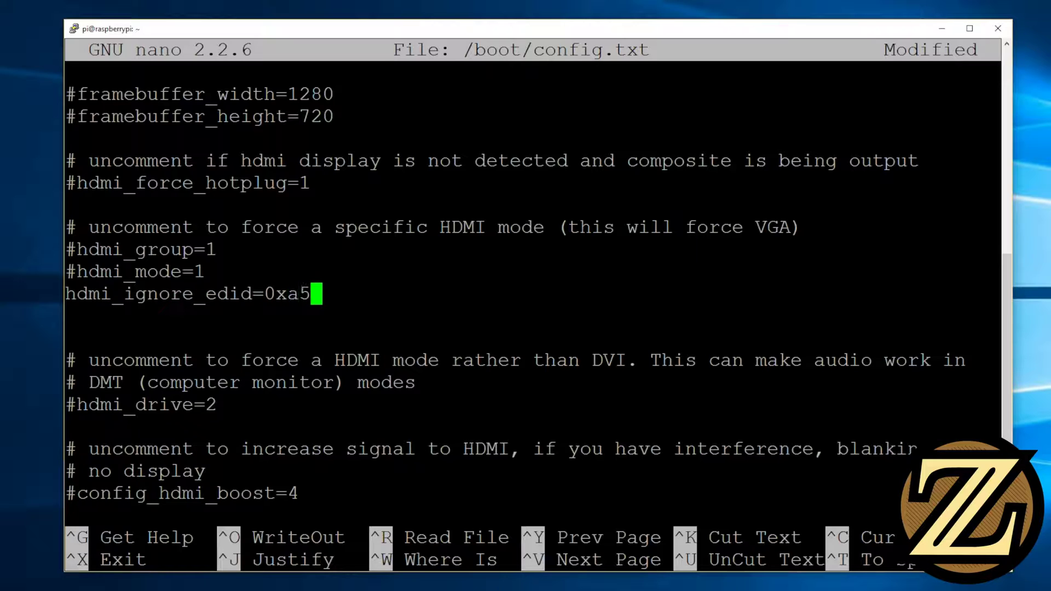
text(000)
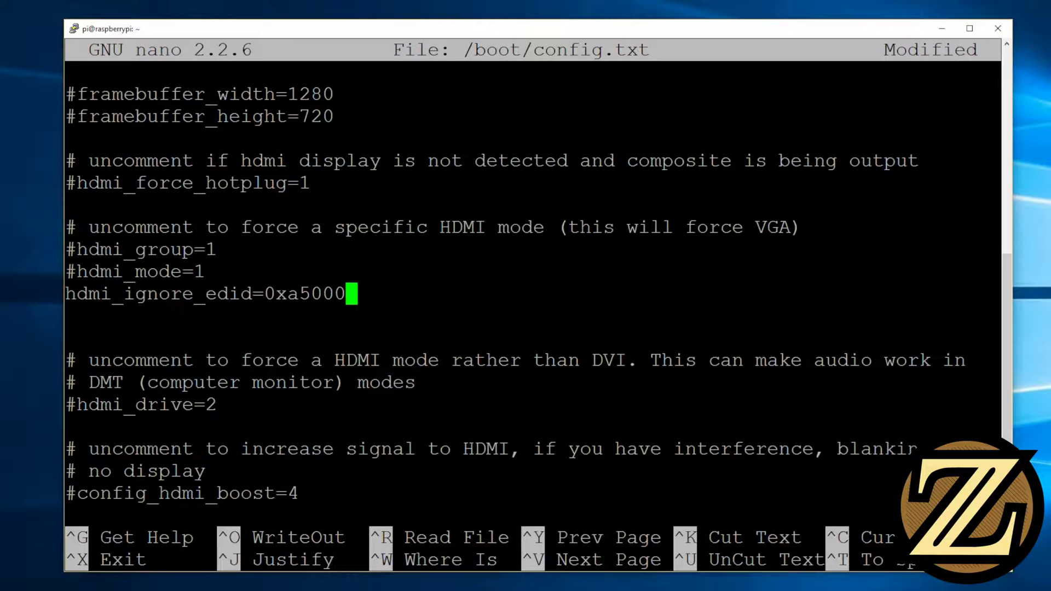
text(080)
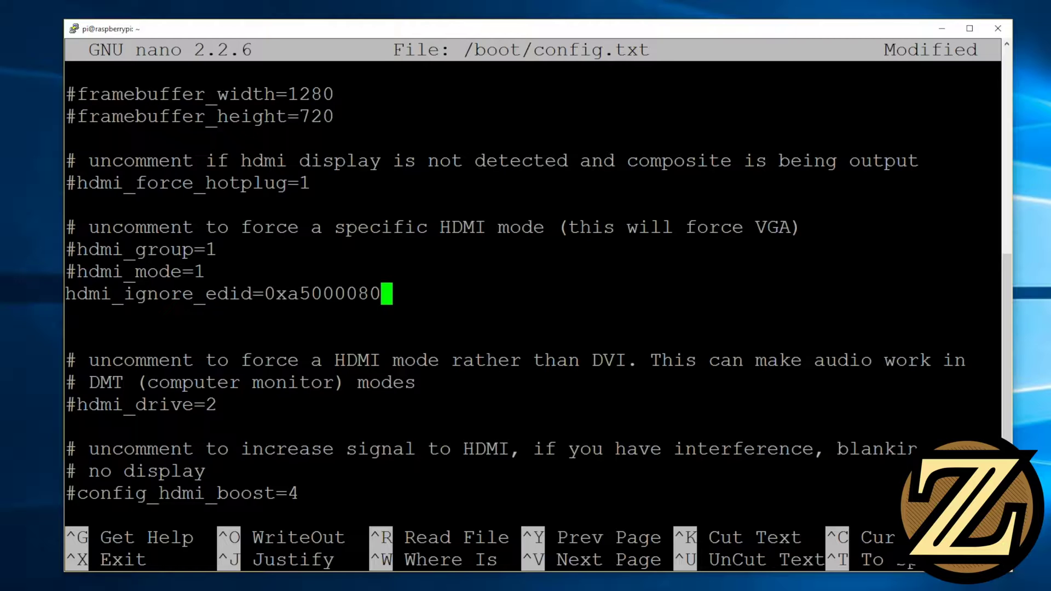
Type hdmi_group=2 and hdmi_mode=85 on new lines beneath hdmi_ignore_edid=0xa5000080
key(Return)
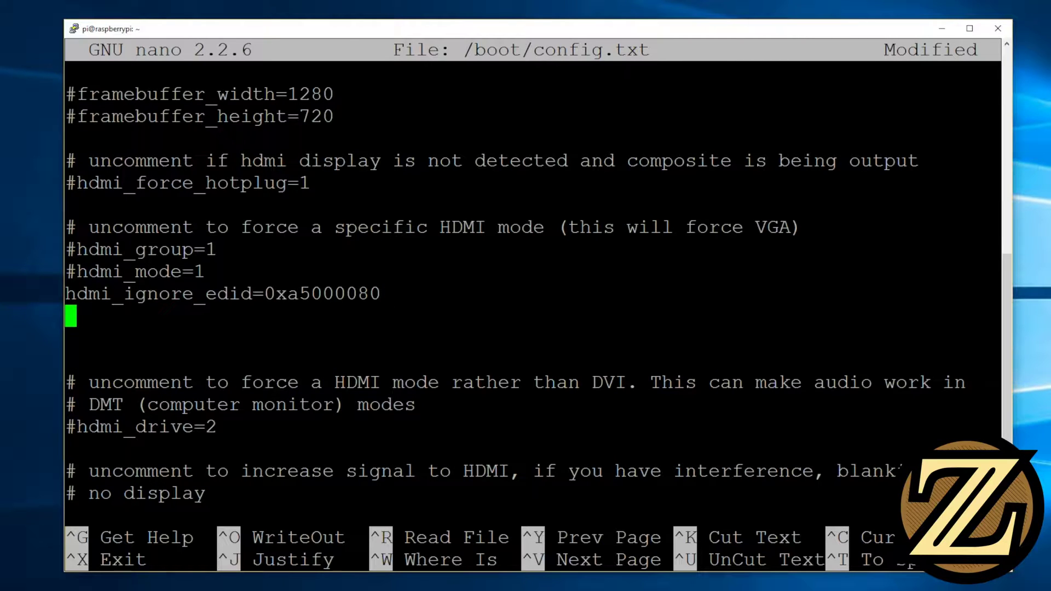
text(hdmit)
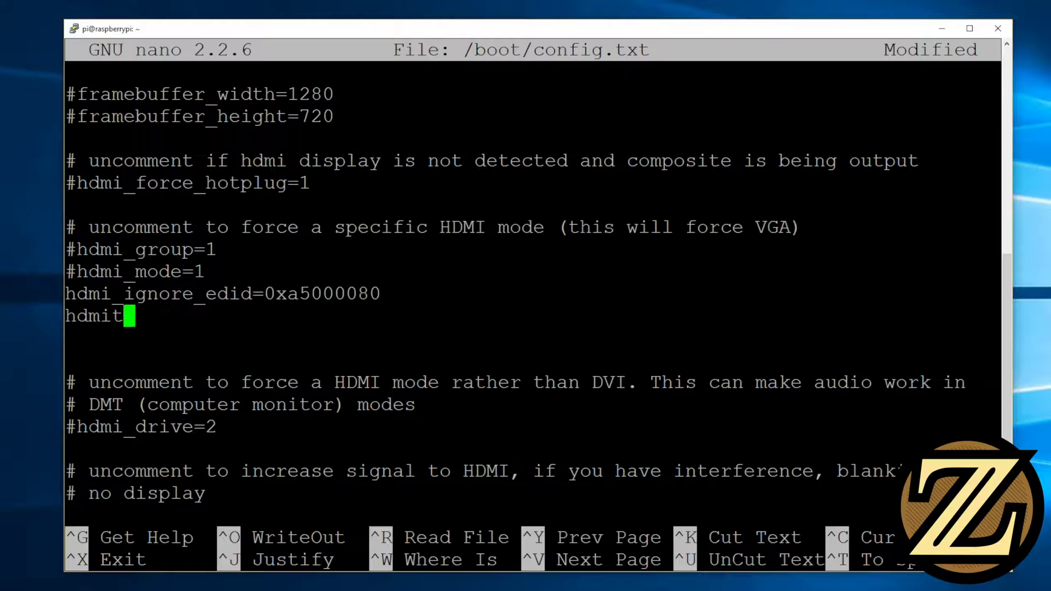
key(BackSpace)
text(_gro)
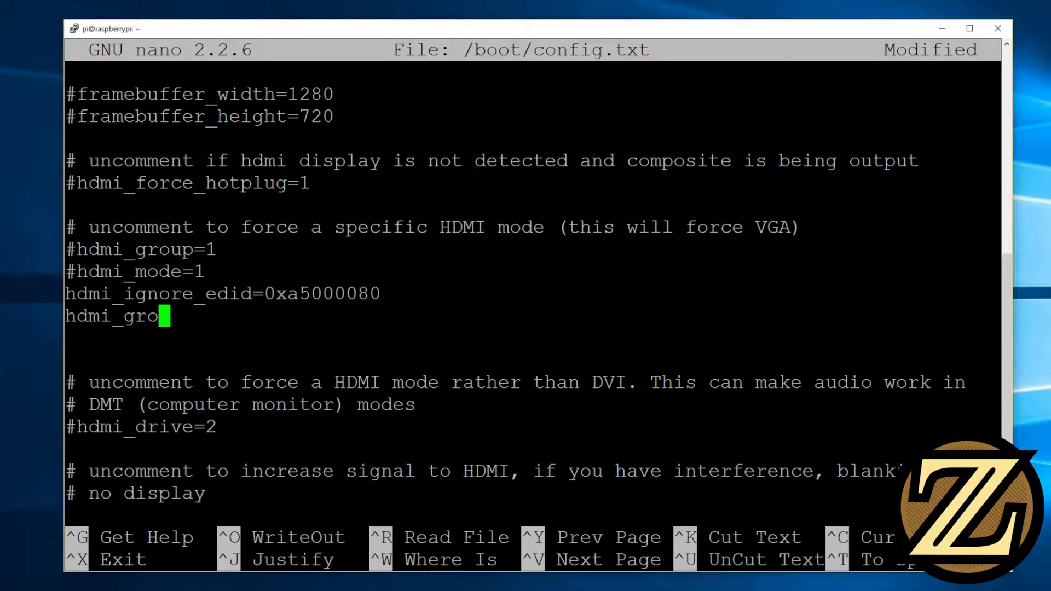
text(up=2)
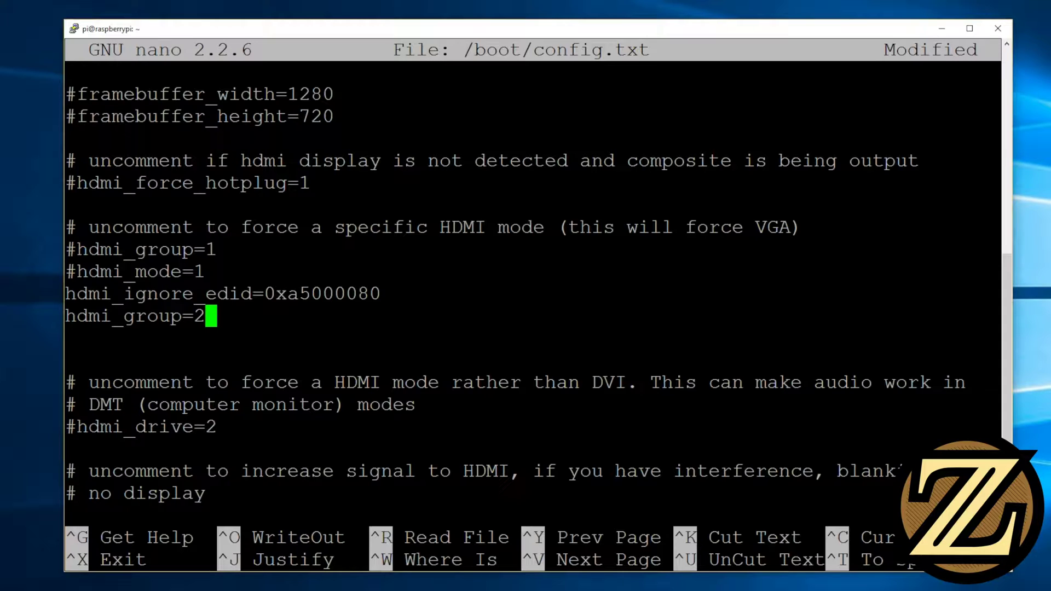
key(Return)
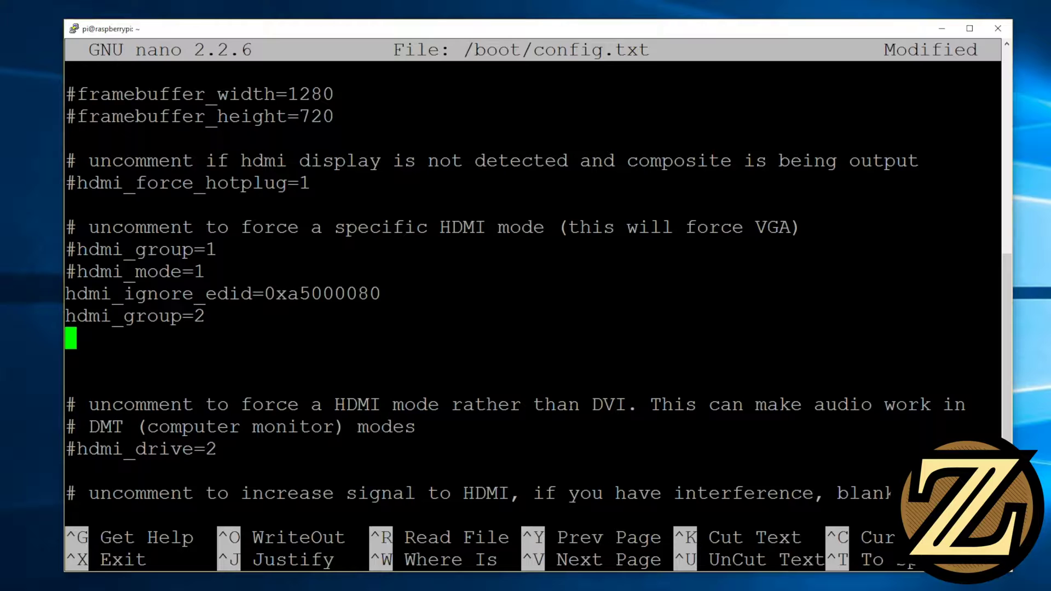
text(hdmi_mod)
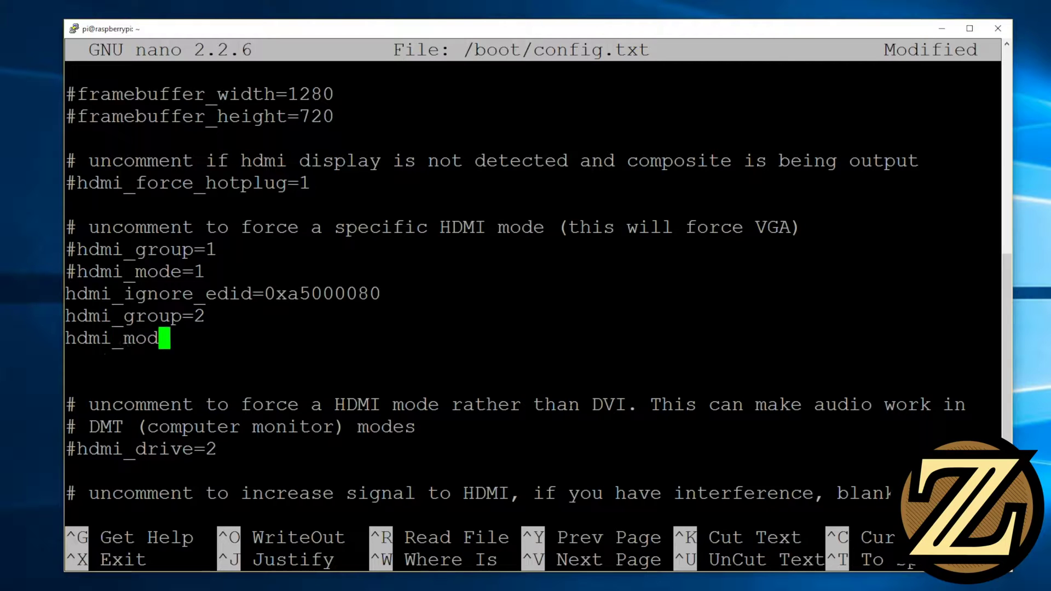
text(e=85)
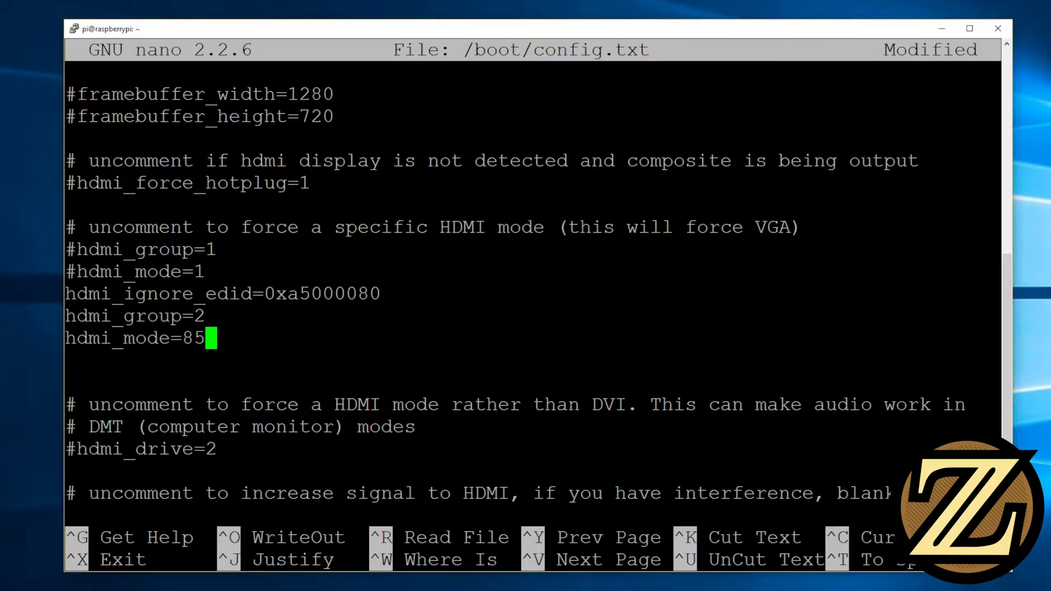
Save /boot/config.txt, exit nano, and restart the Pi with sudo reboot
key(ctrl+x)
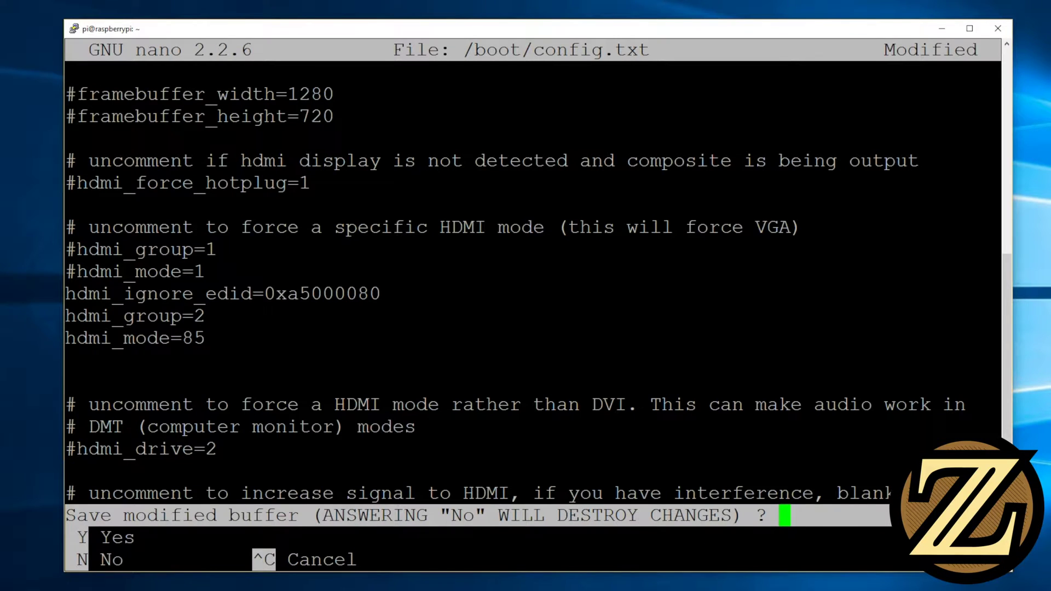
key(y)
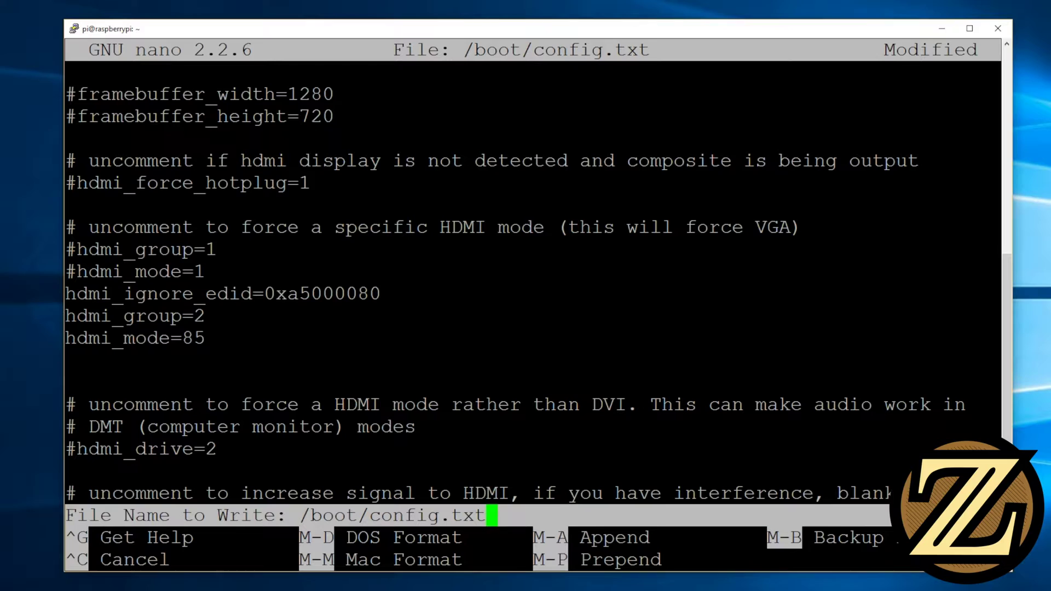
key(Return)
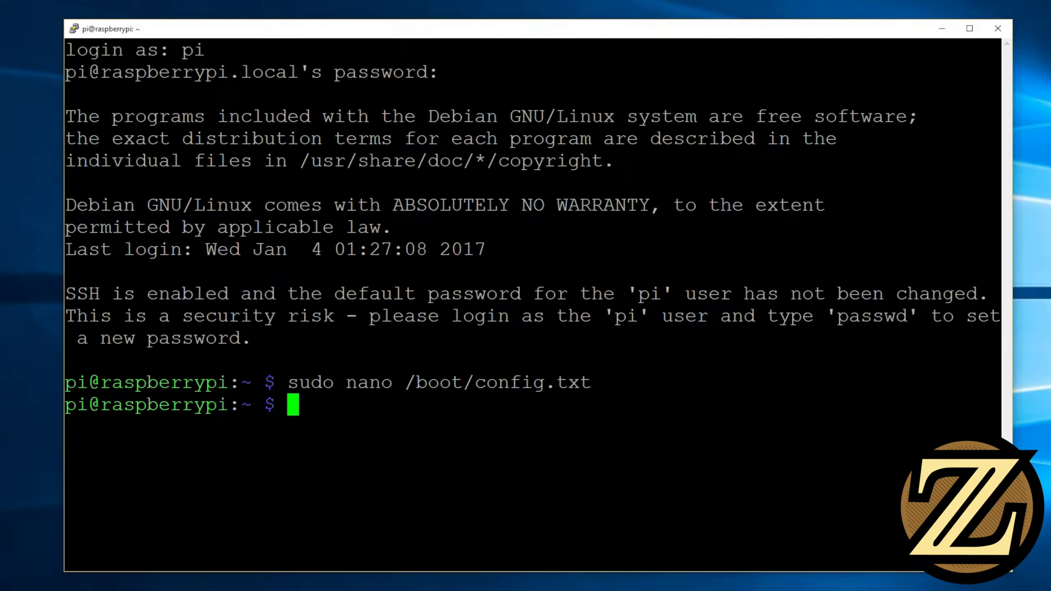
text(sud)
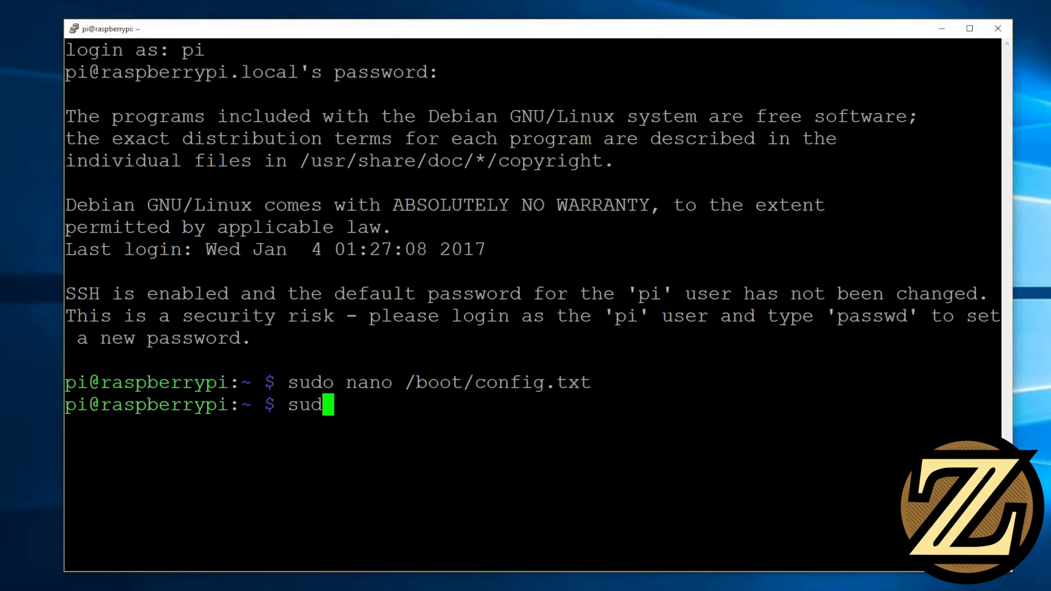
text(o reboot)
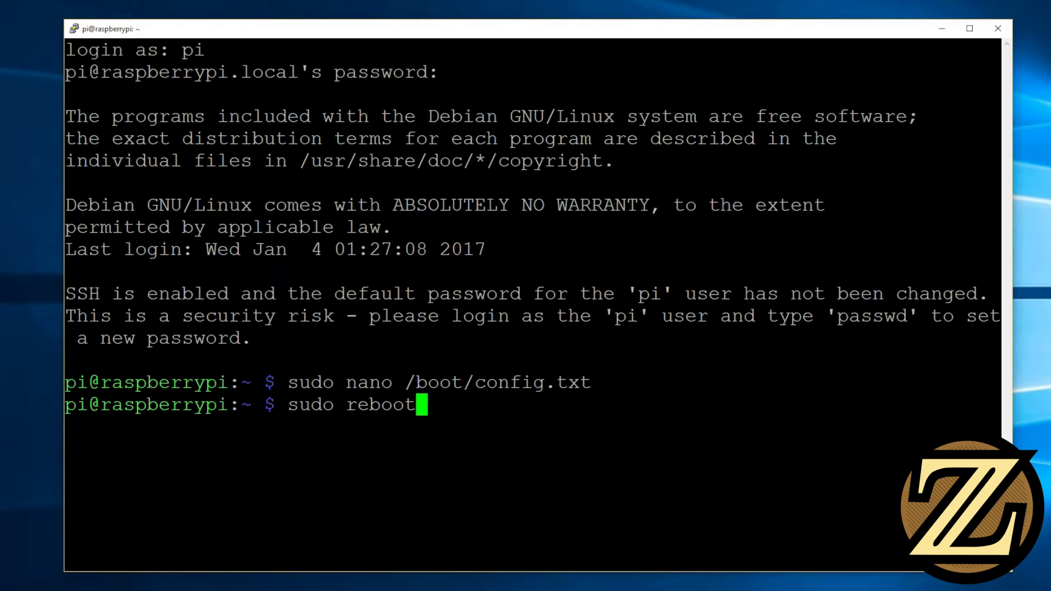
key(Return)
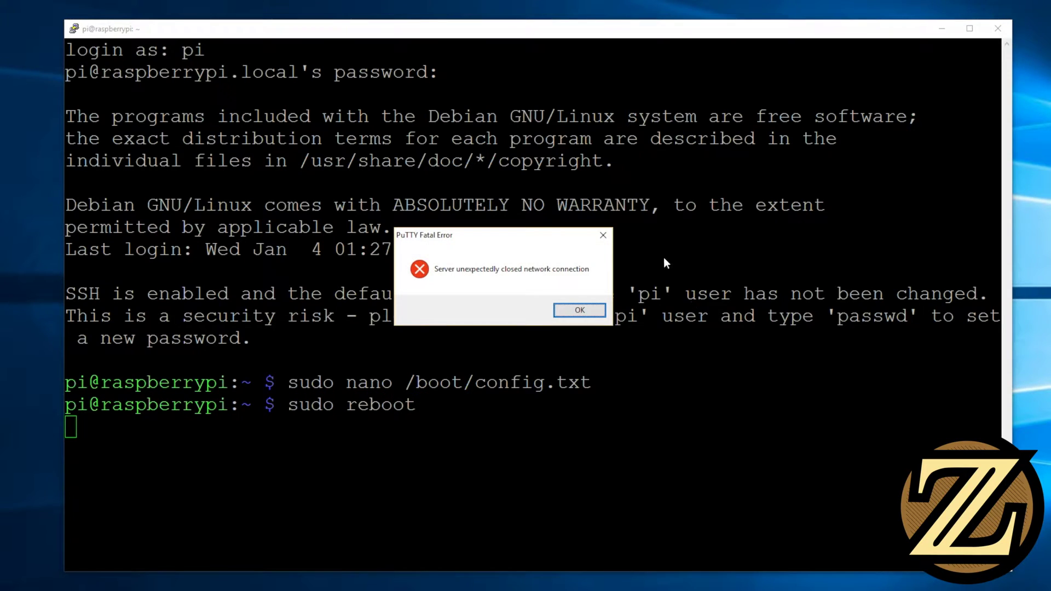
Close the dropped PuTTY session, then reconnect VNC Viewer to raspberrypi.local with the Pi's password
click(581, 310)
click(997, 28)
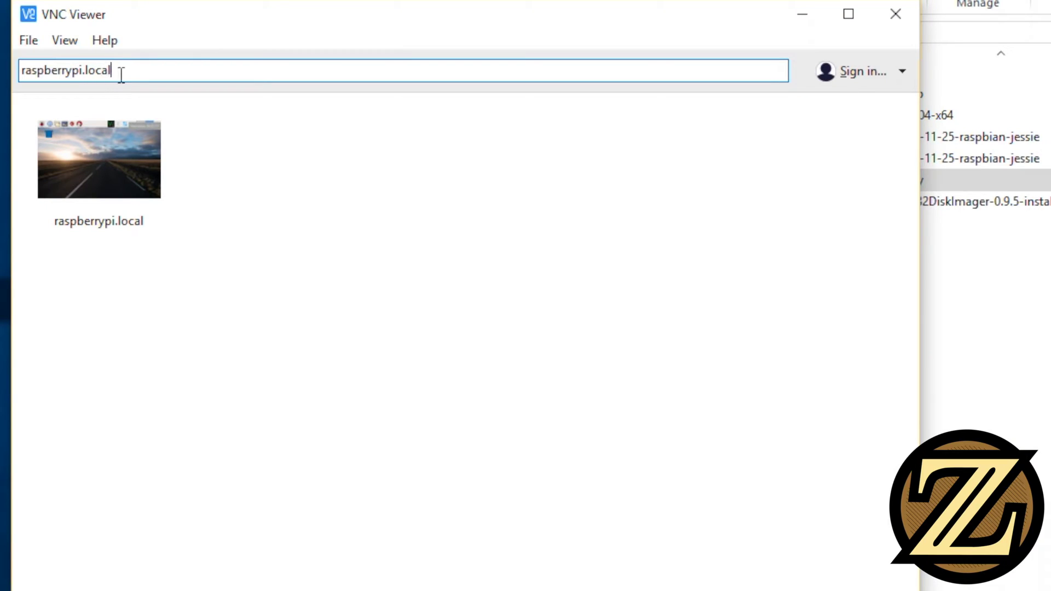
key(Return)
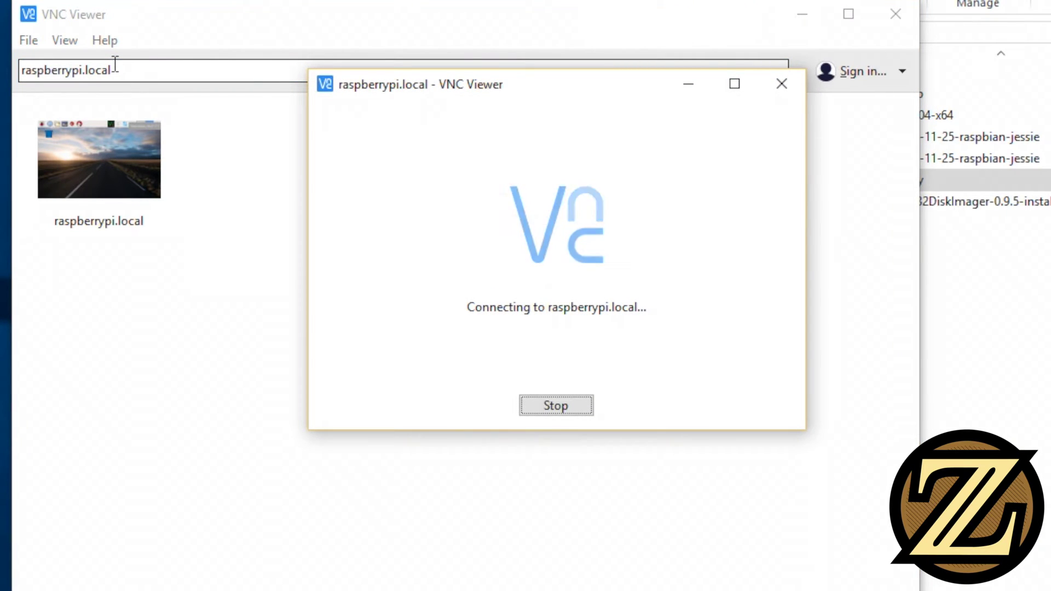
text(raspberry)
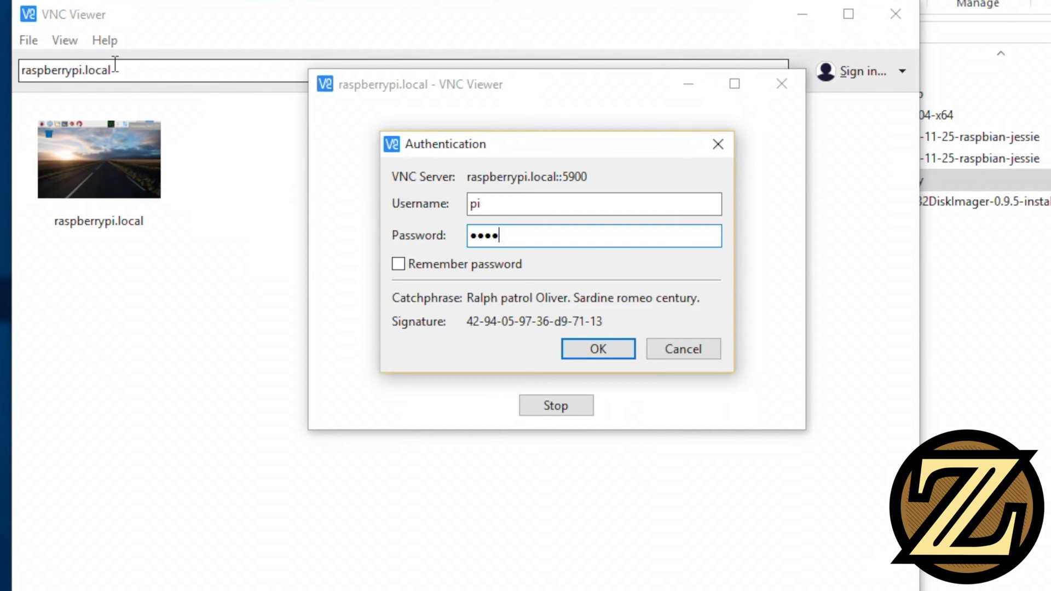
key(Return)
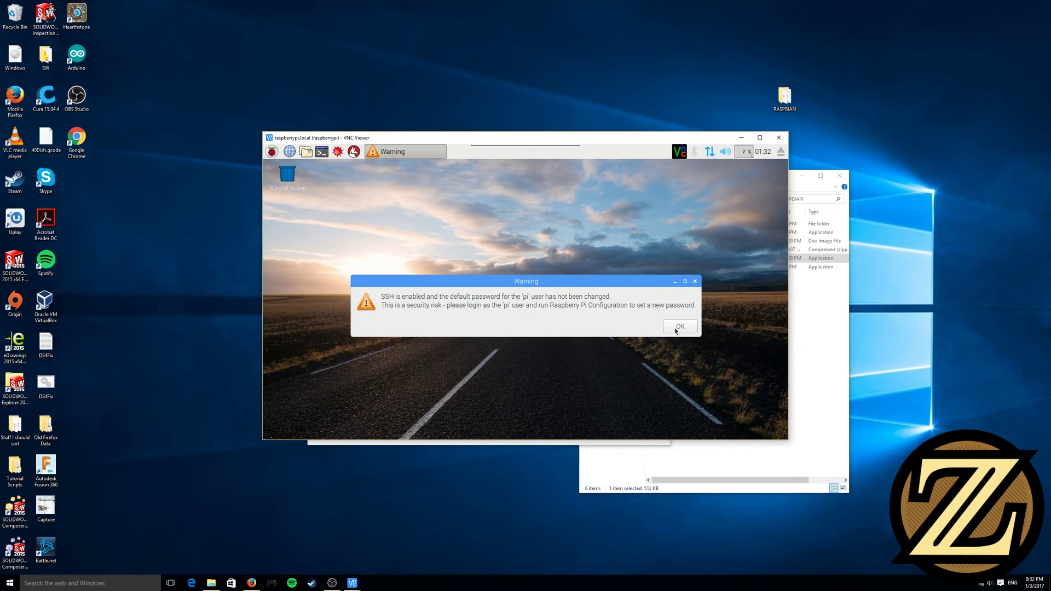
Dismiss the default-password warning, show the Pi desktop full screen scaled to fit, and launch the browser
click(676, 330)
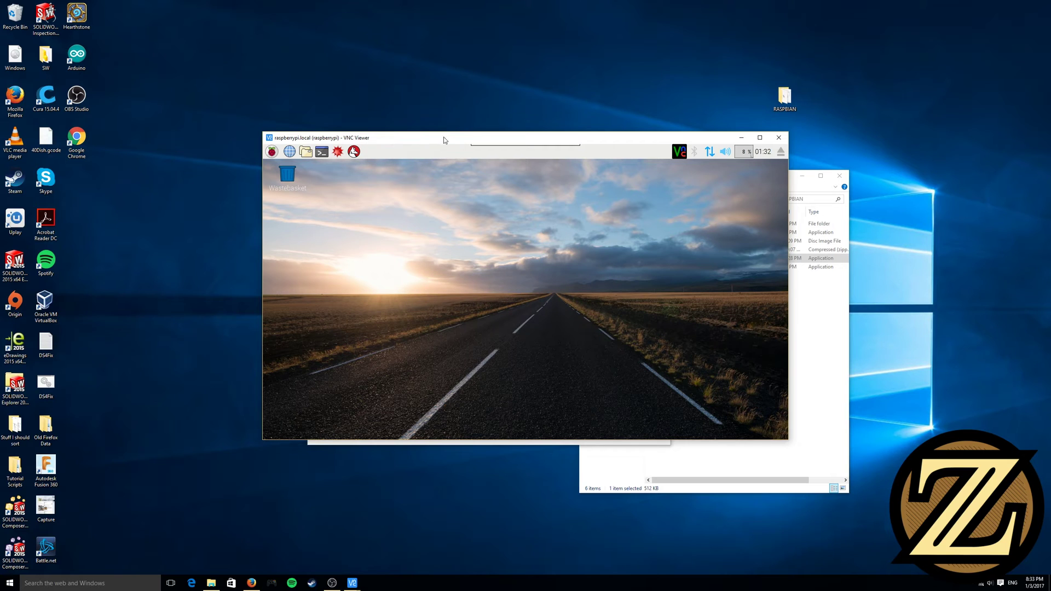
click(479, 152)
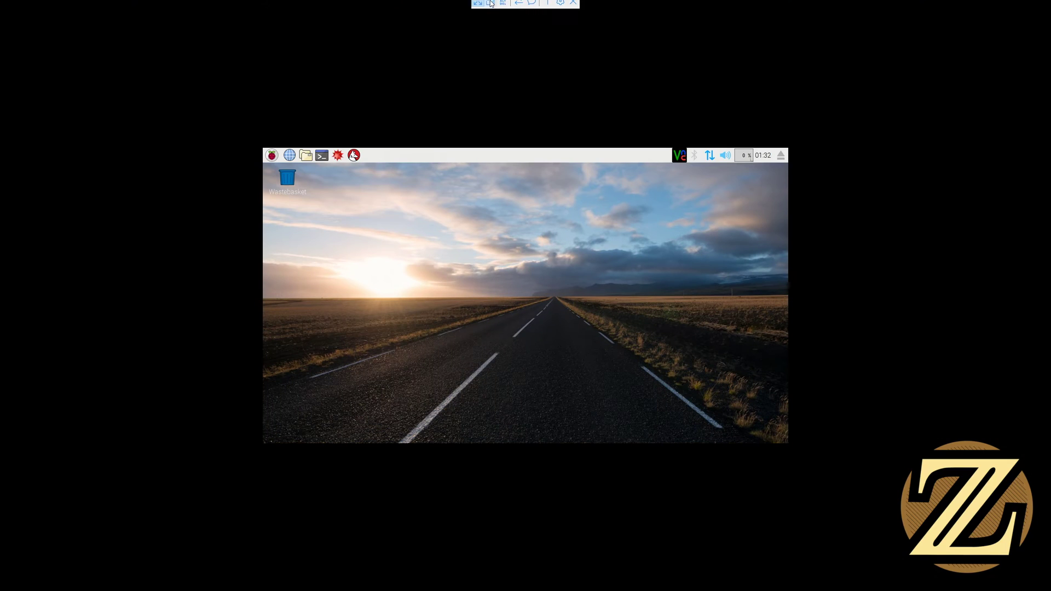
click(492, 4)
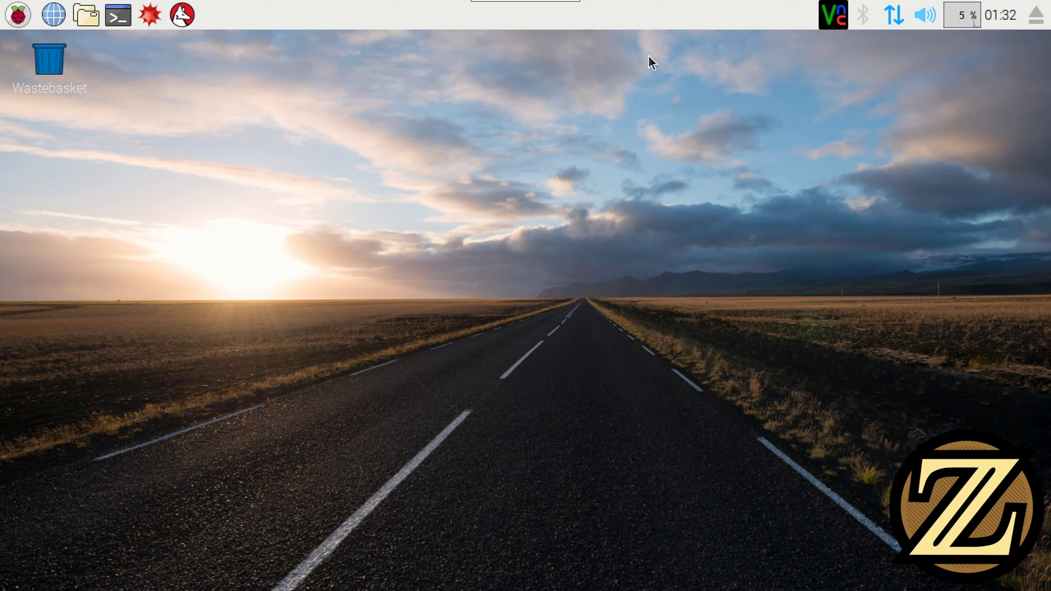
click(54, 15)
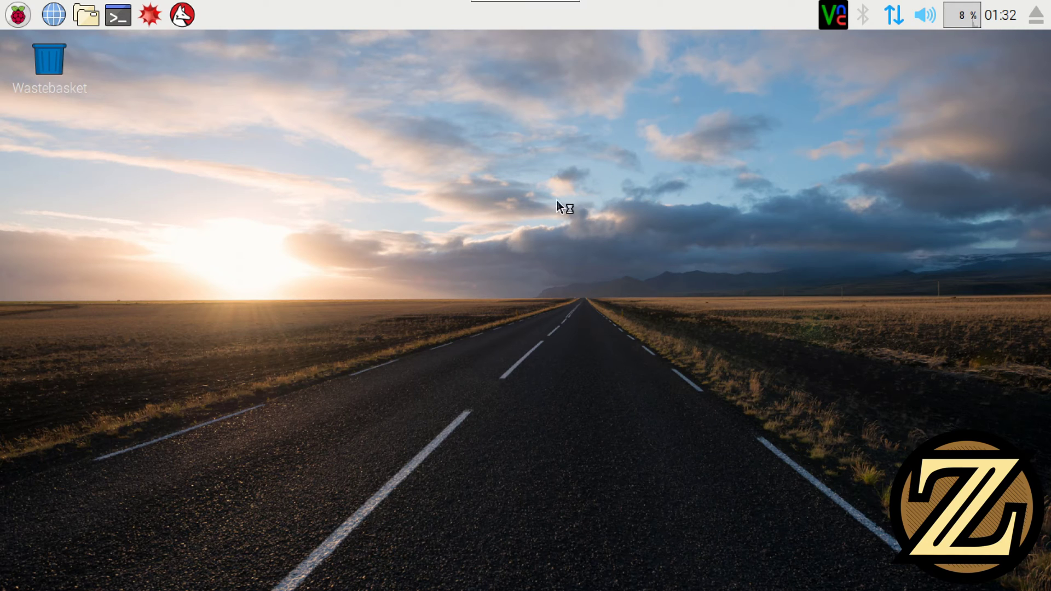